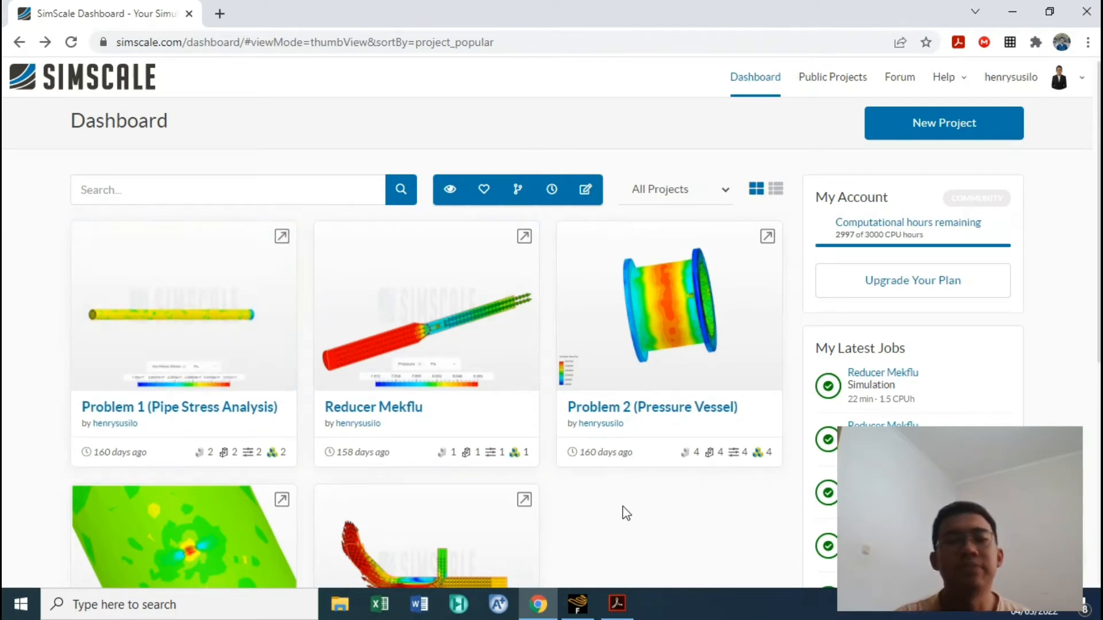
# Look through the dashboard's projects and open the Reducer Mekflu project in the workbench.
pyautogui.scroll(-1, 606, 513)
pyautogui.scroll(-2, 606, 513)
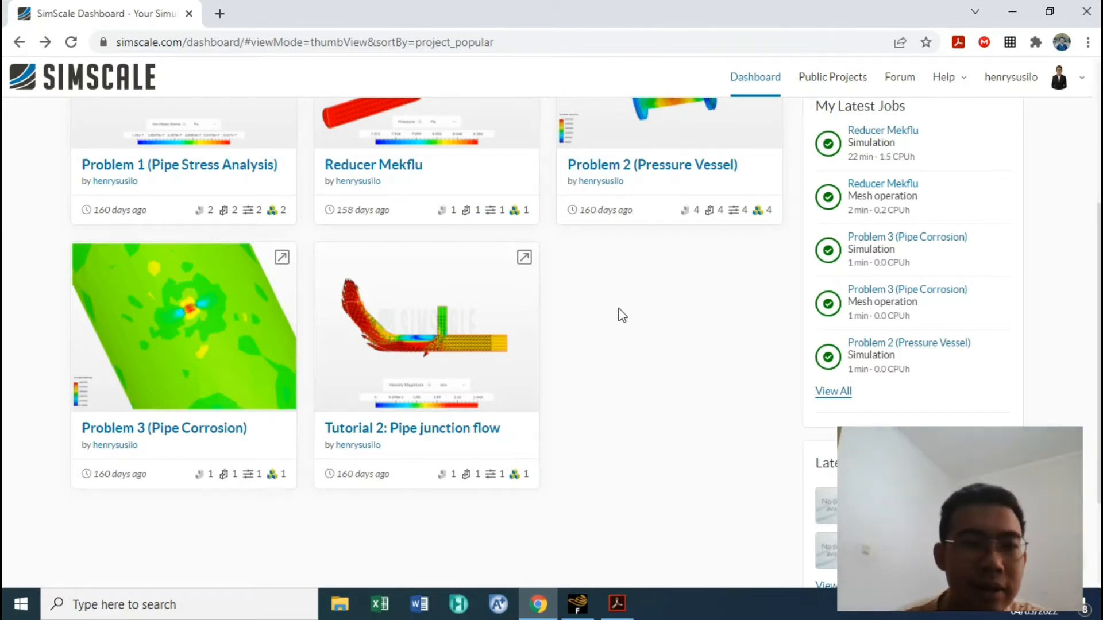
pyautogui.scroll(2, 625, 318)
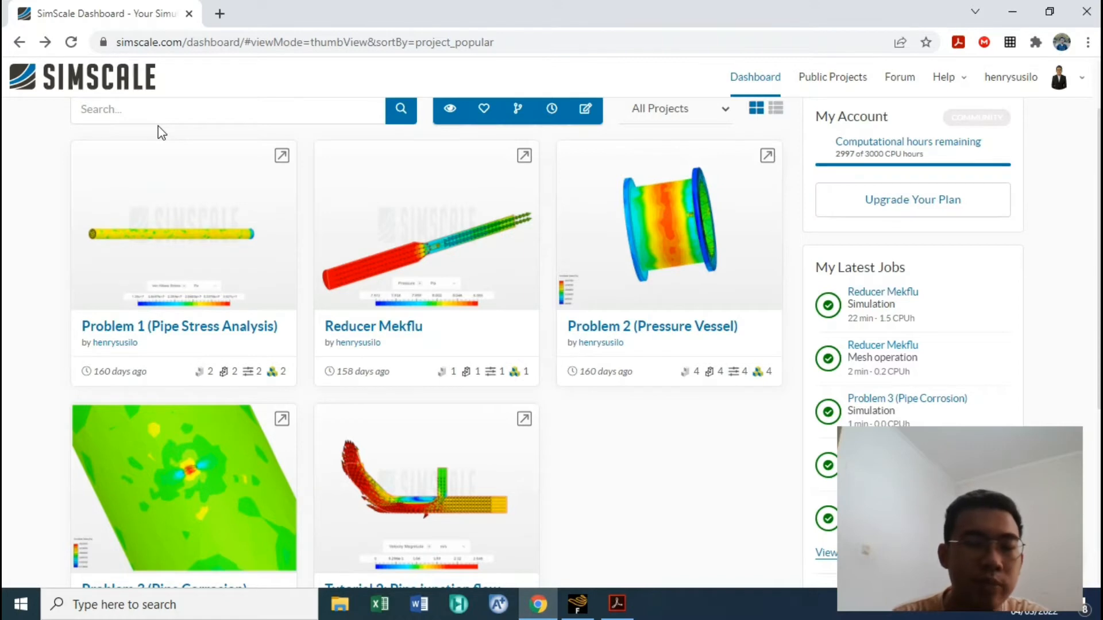
pyautogui.moveTo(236, 218)
pyautogui.moveTo(432, 248)
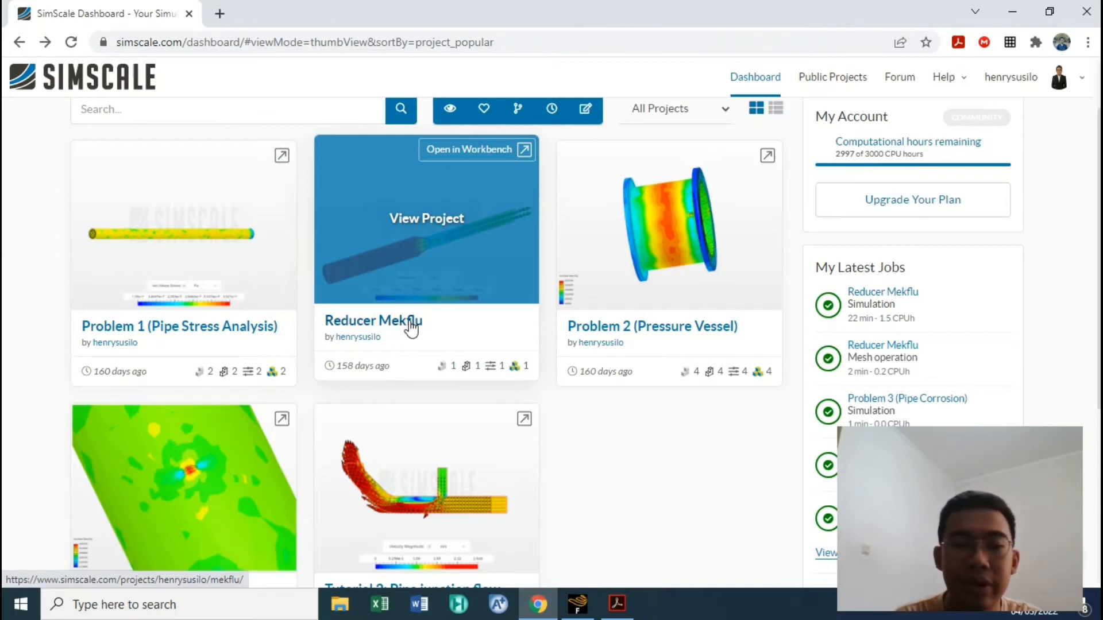
pyautogui.click(411, 329)
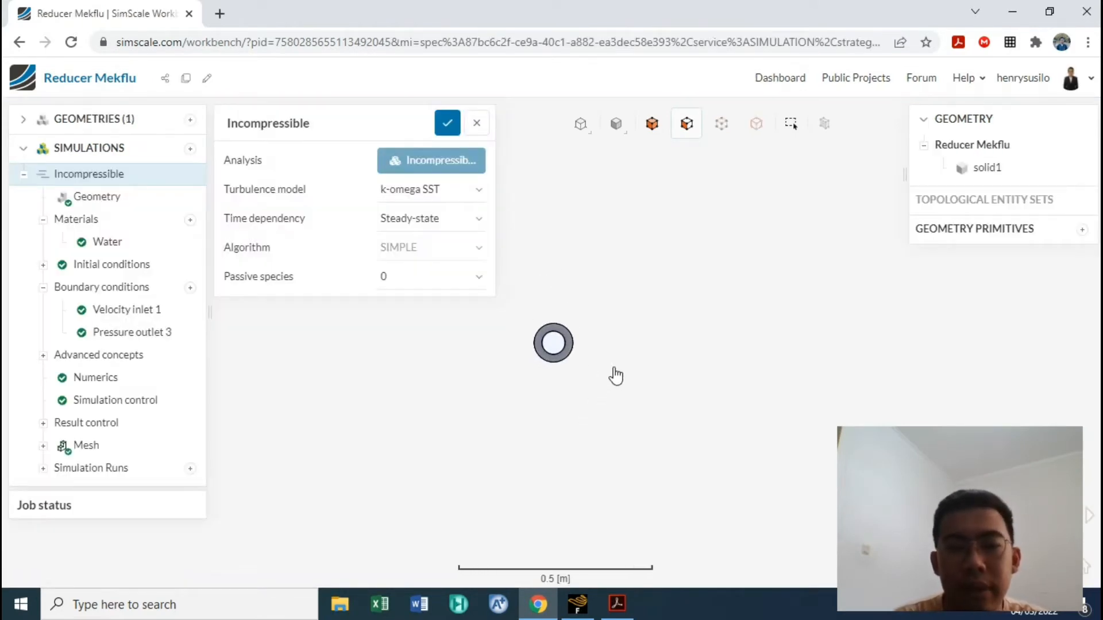
# Examine the reducer pipe geometry from several angles, including the wide end, the conical transition and the narrow section.
pyautogui.moveTo(635, 384); pyautogui.dragTo(644, 408)
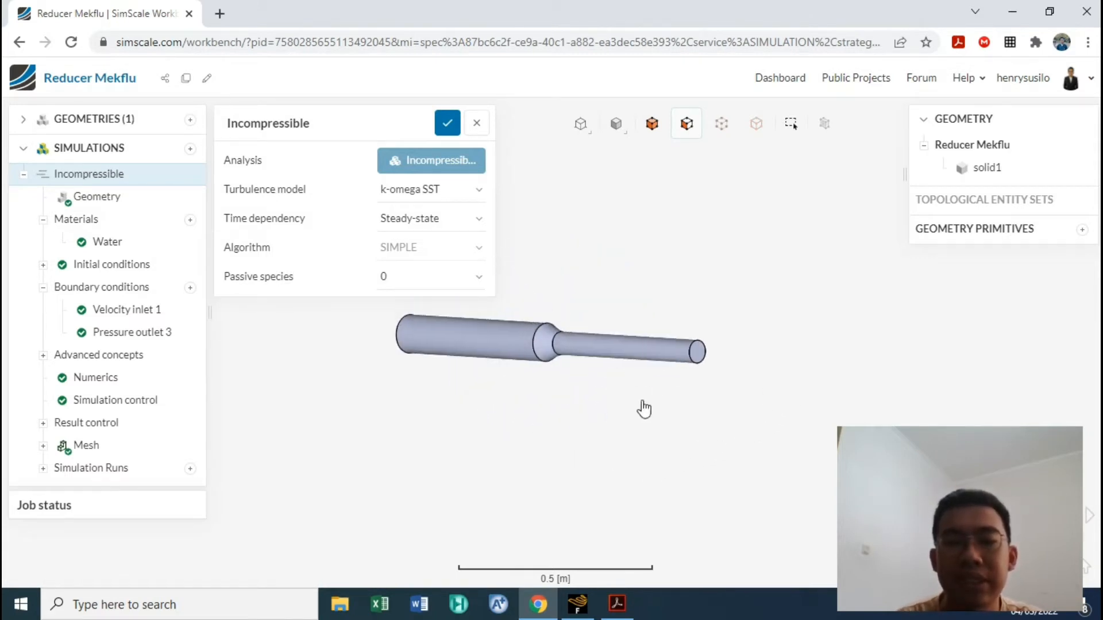
pyautogui.moveTo(436, 425); pyautogui.dragTo(566, 482)
pyautogui.moveTo(350, 349); pyautogui.dragTo(542, 487)
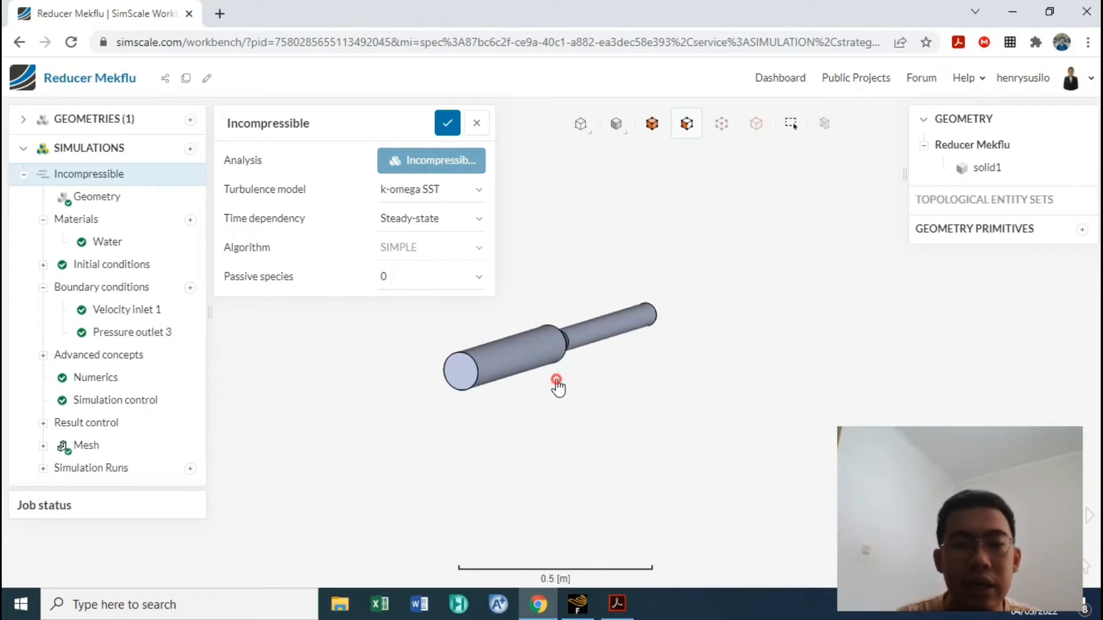
pyautogui.moveTo(557, 384); pyautogui.dragTo(517, 399)
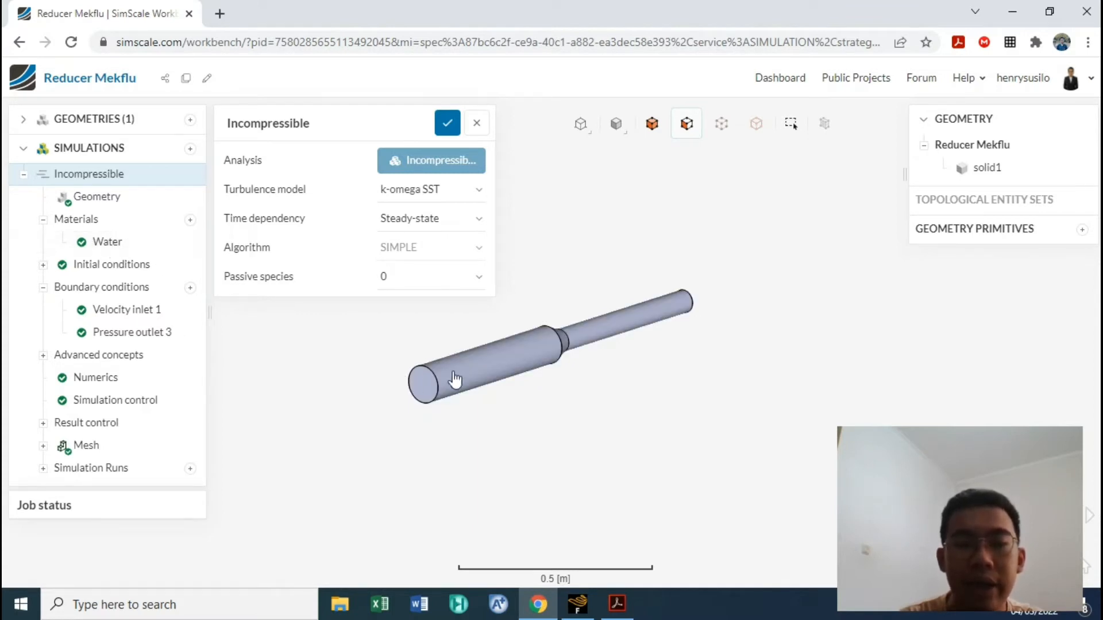
pyautogui.moveTo(560, 411); pyautogui.dragTo(402, 407)
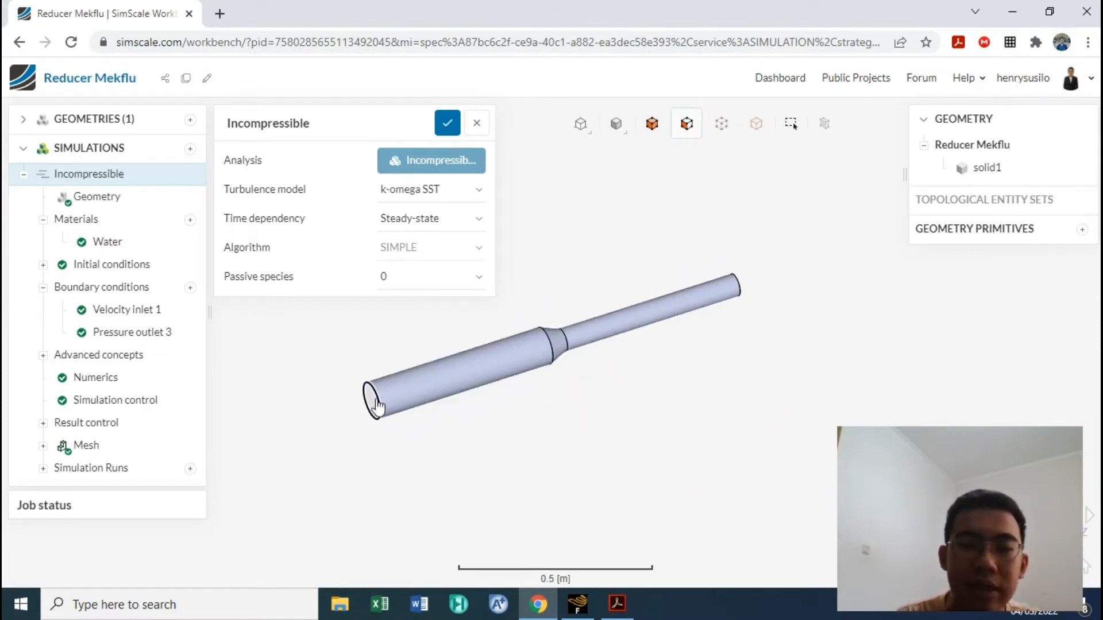
pyautogui.scroll(3, 369, 411)
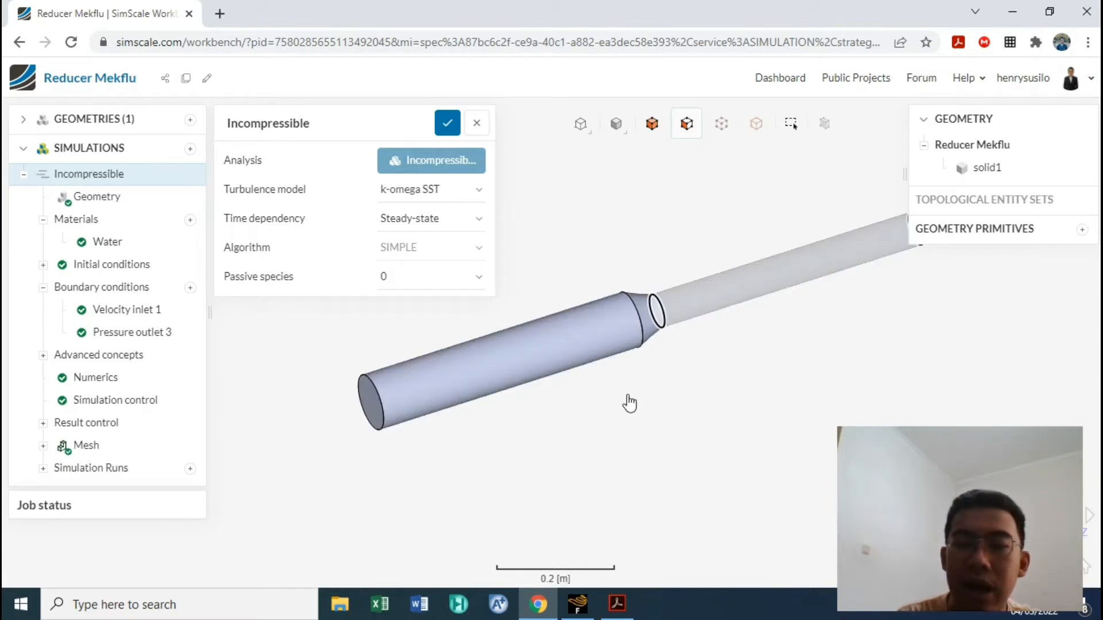
pyautogui.scroll(-2, 731, 352)
pyautogui.scroll(2, 726, 317)
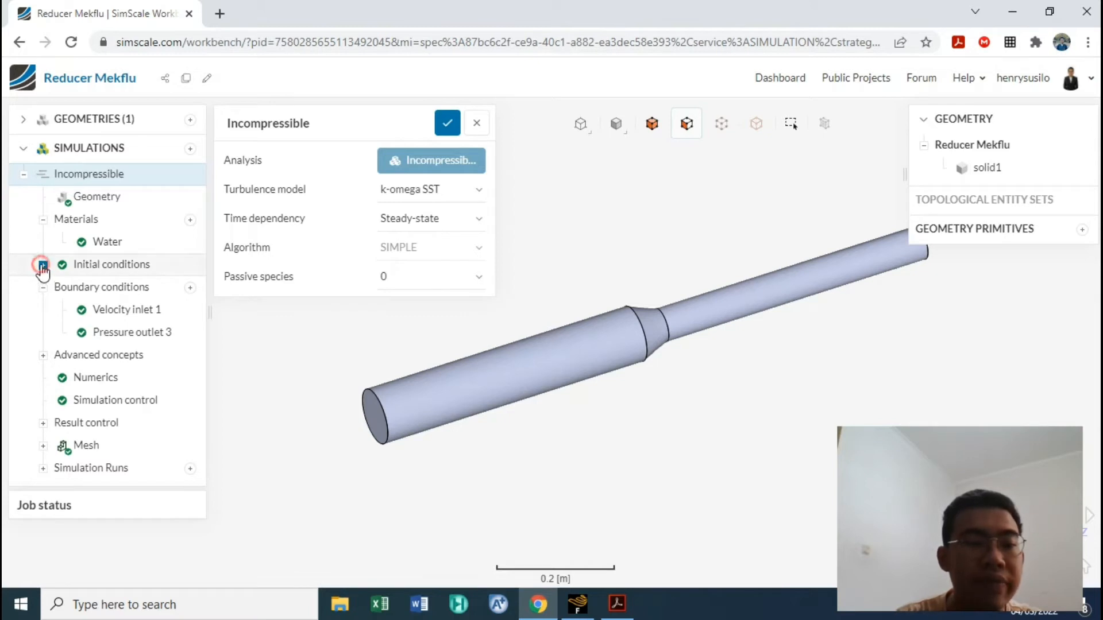
# Review the initial conditions list and the Velocity inlet 1 settings, including its Uz component and assigned face.
pyautogui.click(43, 266)
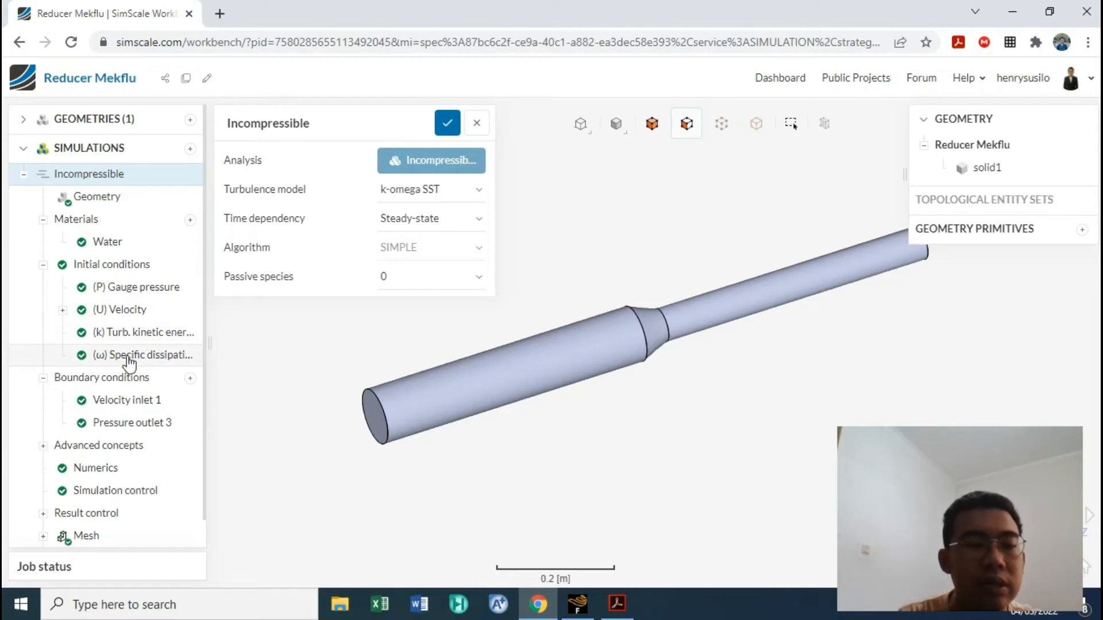
pyautogui.click(43, 265)
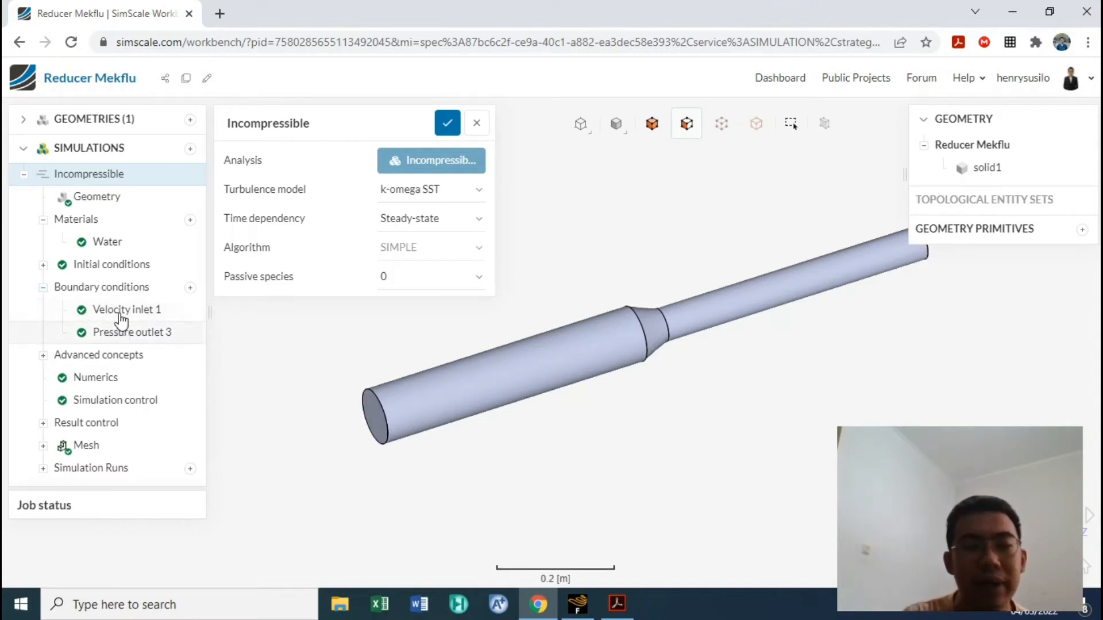
pyautogui.click(118, 310)
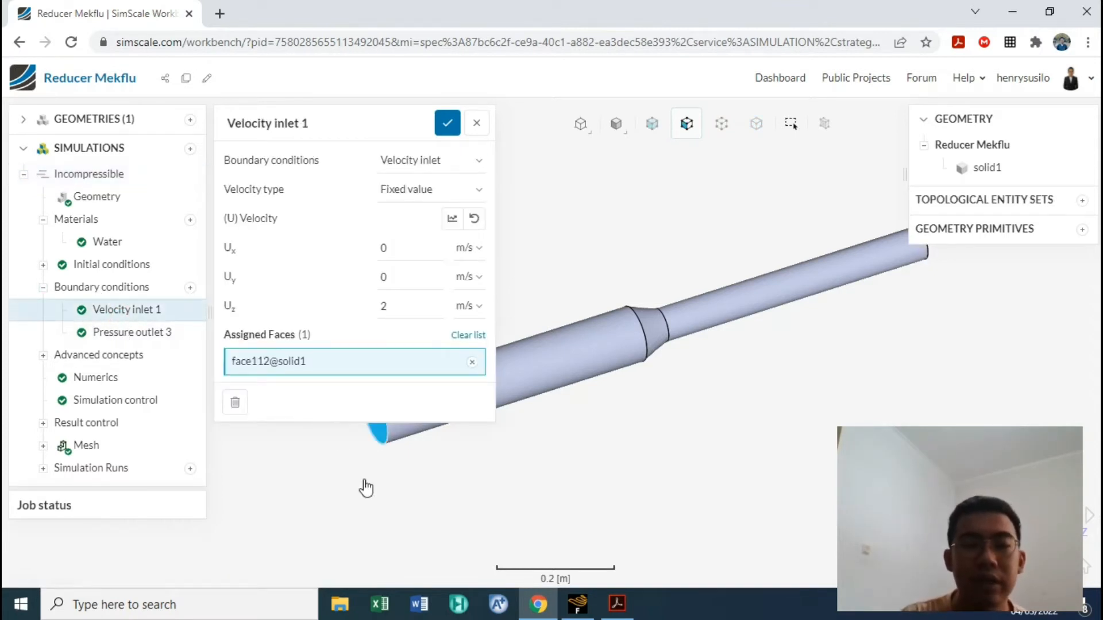
pyautogui.moveTo(407, 303); pyautogui.dragTo(452, 316)
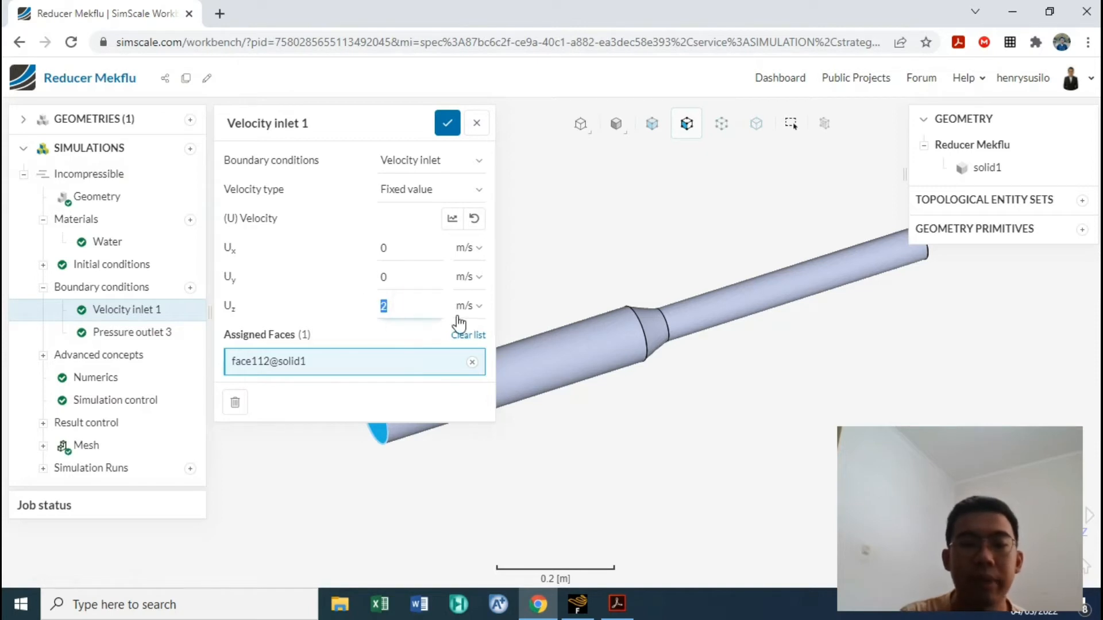
pyautogui.click(388, 488)
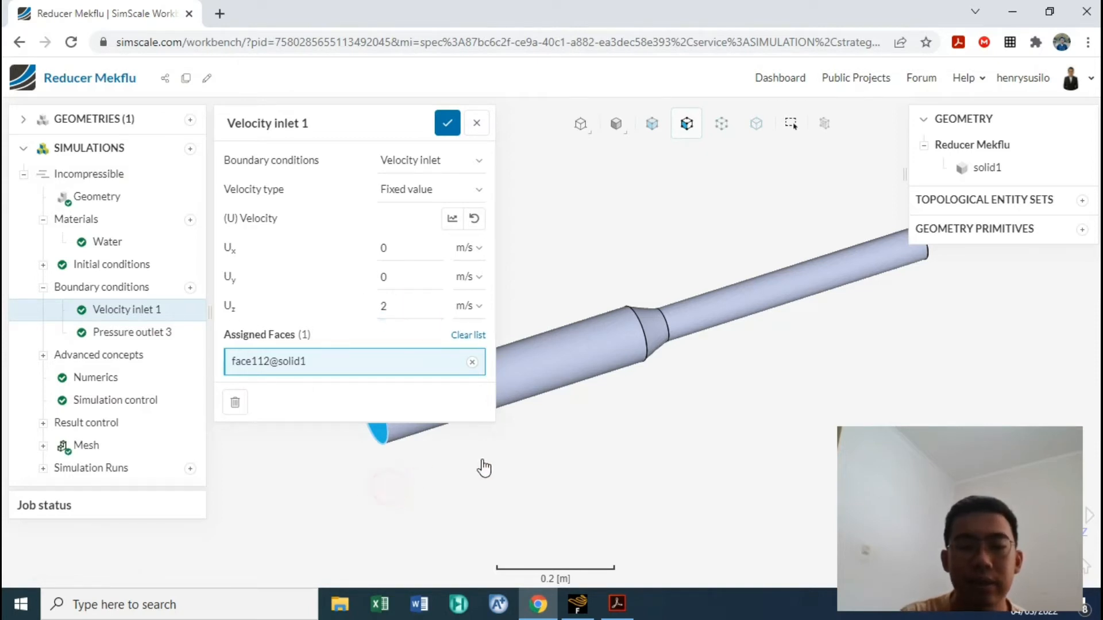
pyautogui.click(477, 123)
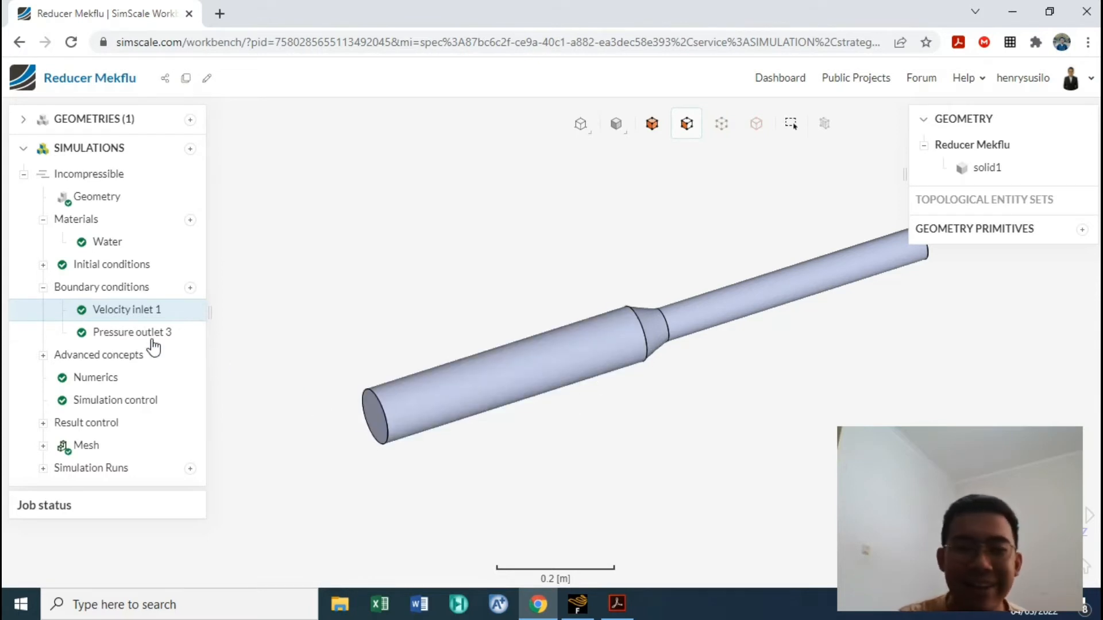
# Review the gauge pressure and assigned face of Pressure outlet 3, and check the advanced concepts.
pyautogui.click(117, 334)
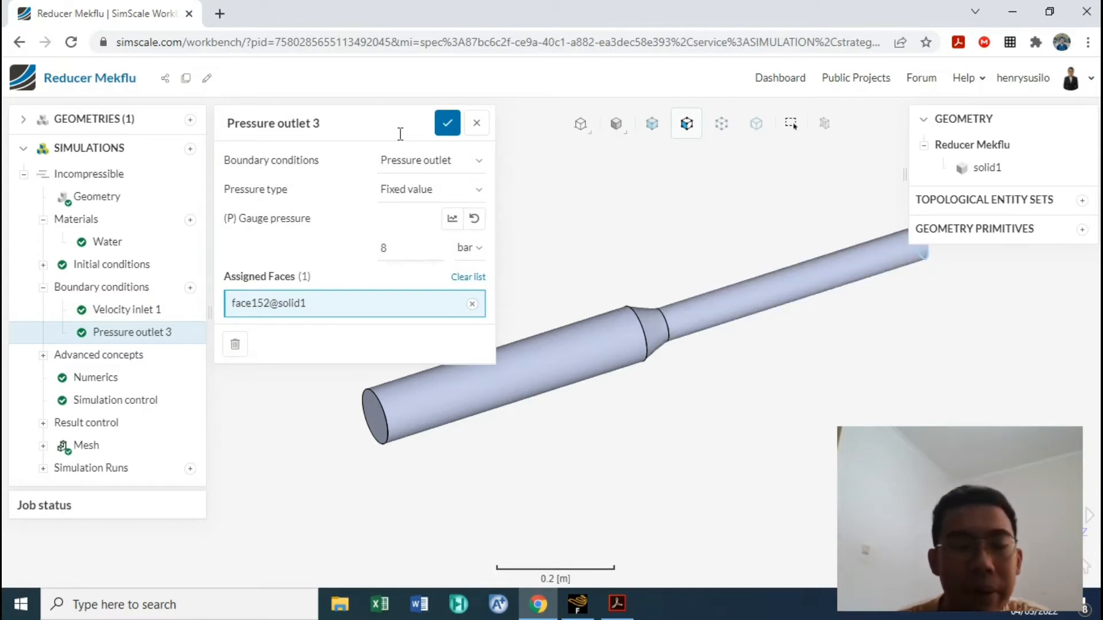
pyautogui.click(446, 126)
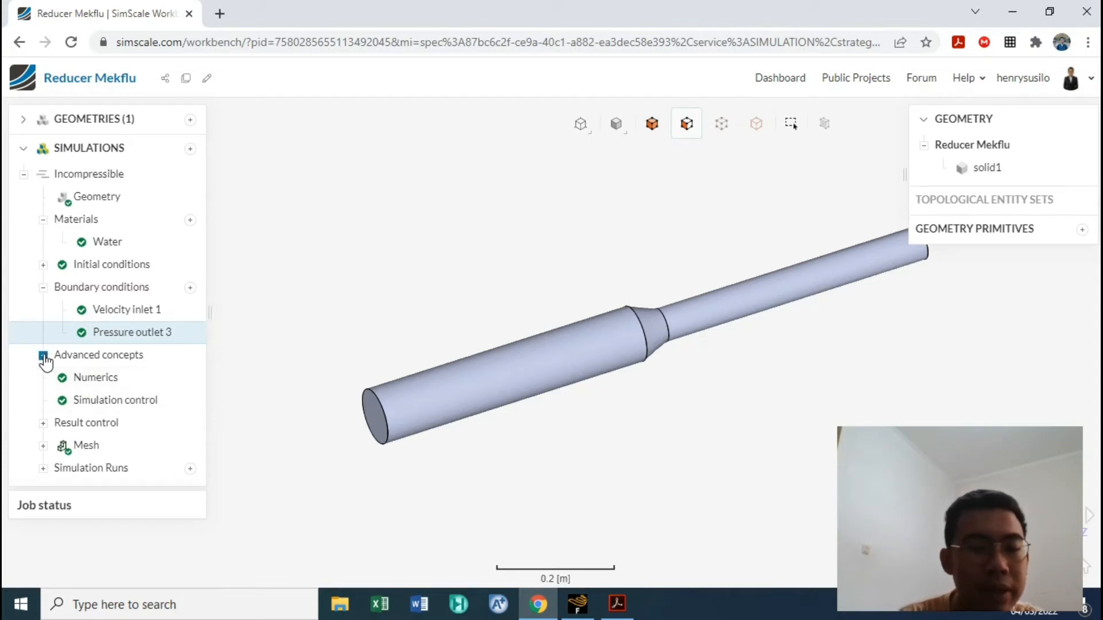
pyautogui.click(44, 355)
pyautogui.click(44, 355)
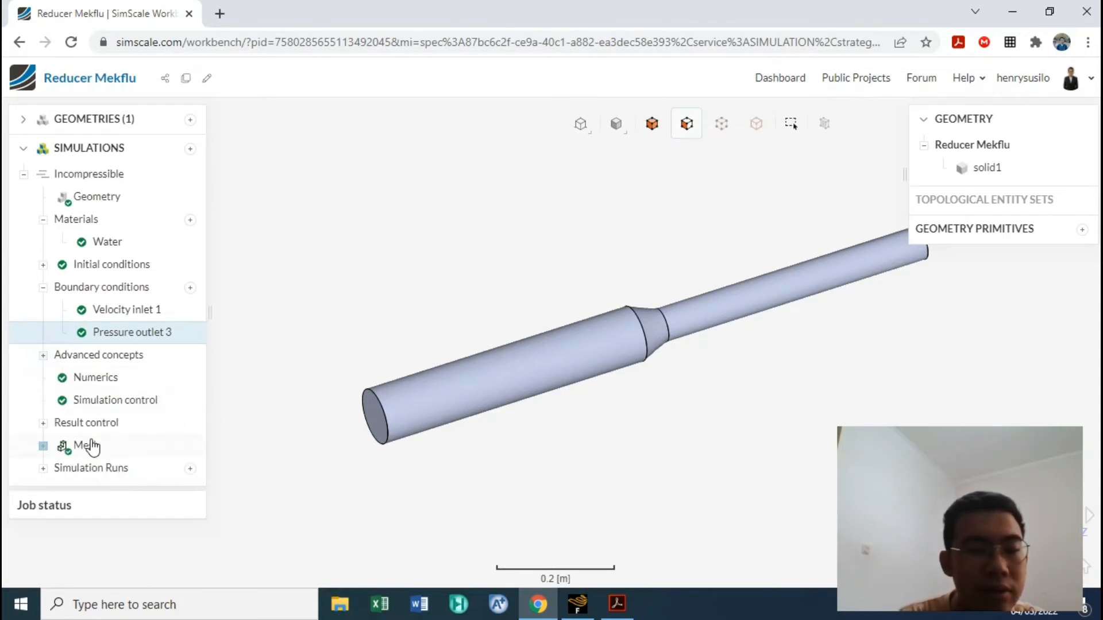
# Open the Mesh 1 settings and examine the surface elements on the narrow pipe section, close up and from afar.
pyautogui.click(85, 446)
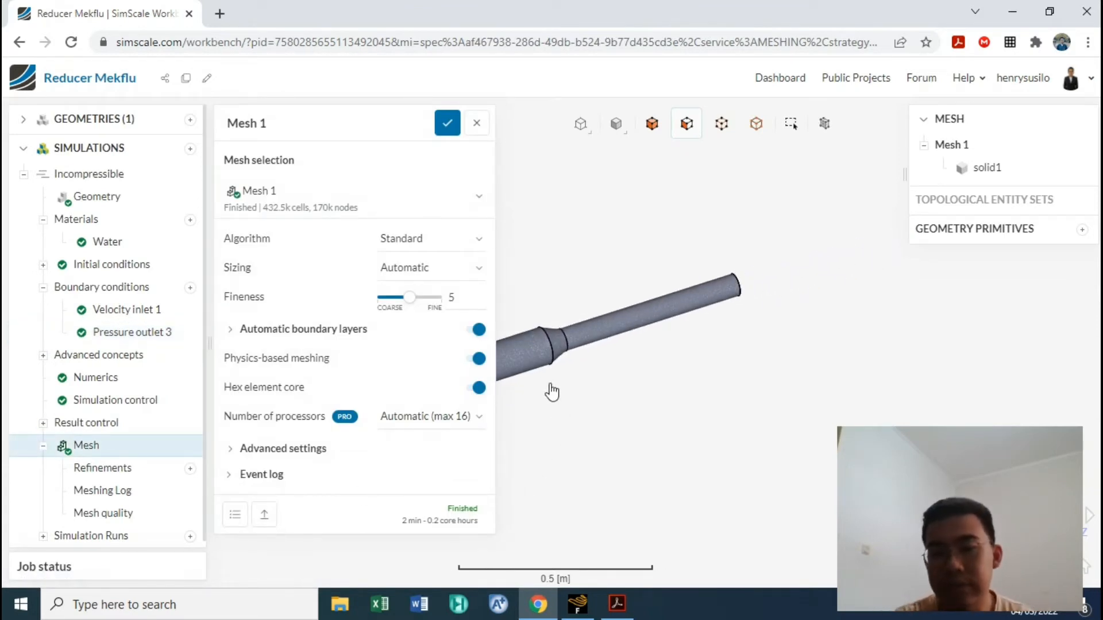
pyautogui.scroll(5, 591, 320)
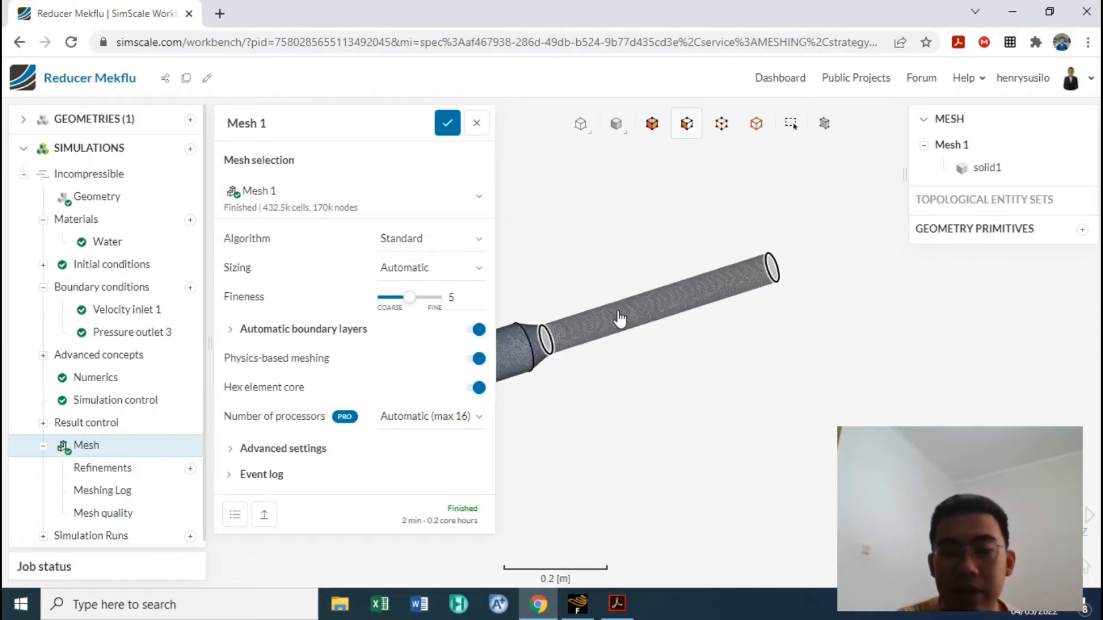
pyautogui.scroll(5, 629, 311)
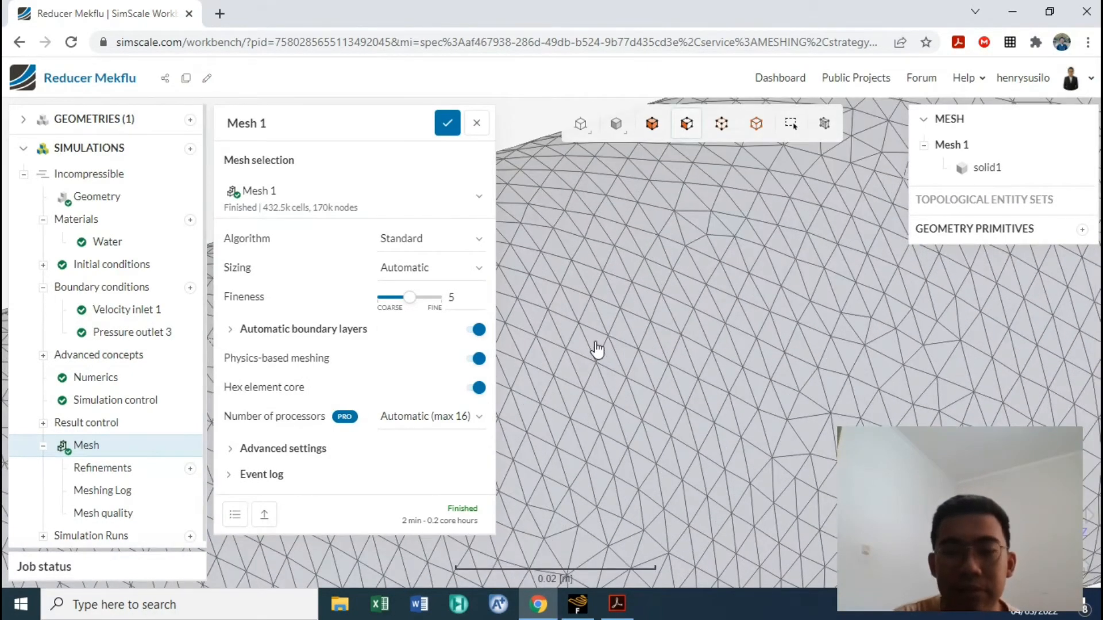
pyautogui.scroll(-3, 597, 347)
pyautogui.scroll(-4, 597, 349)
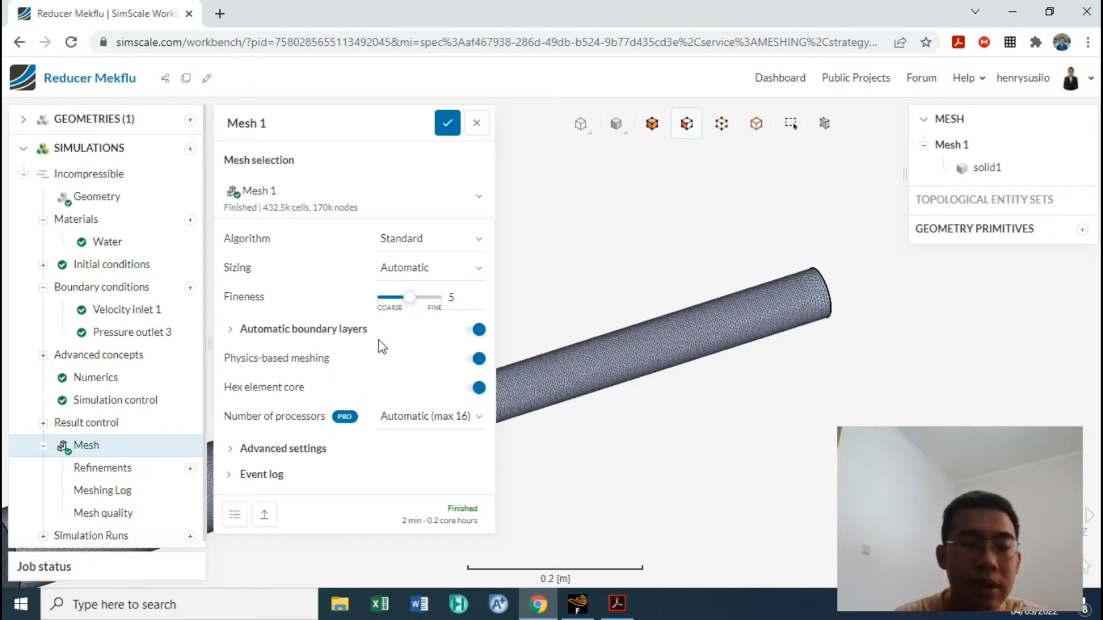
pyautogui.scroll(5, 631, 348)
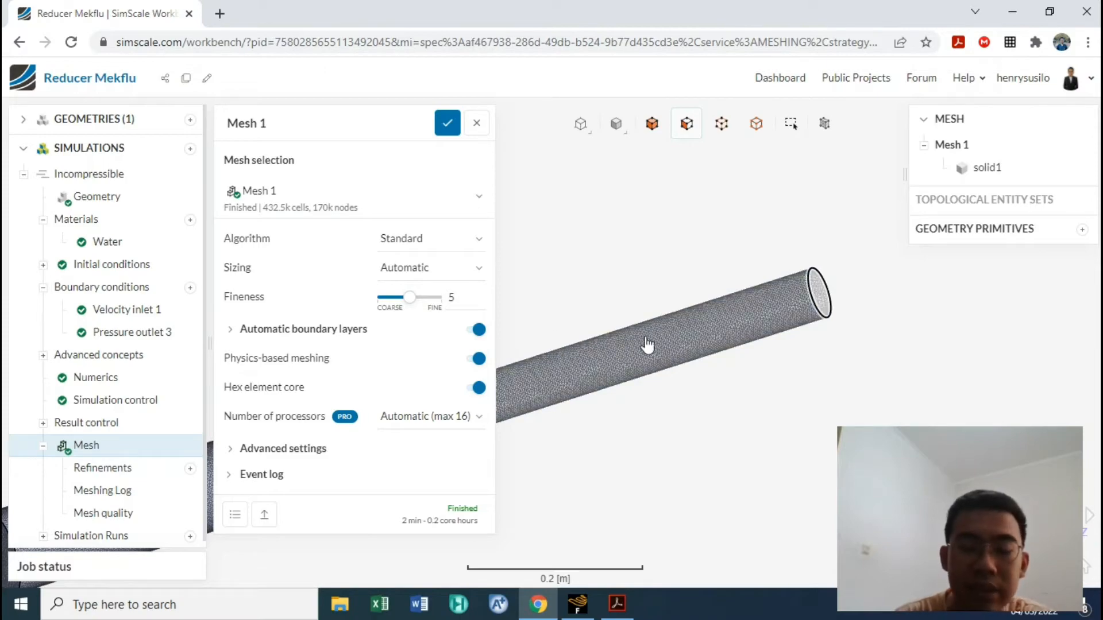
pyautogui.scroll(5, 631, 347)
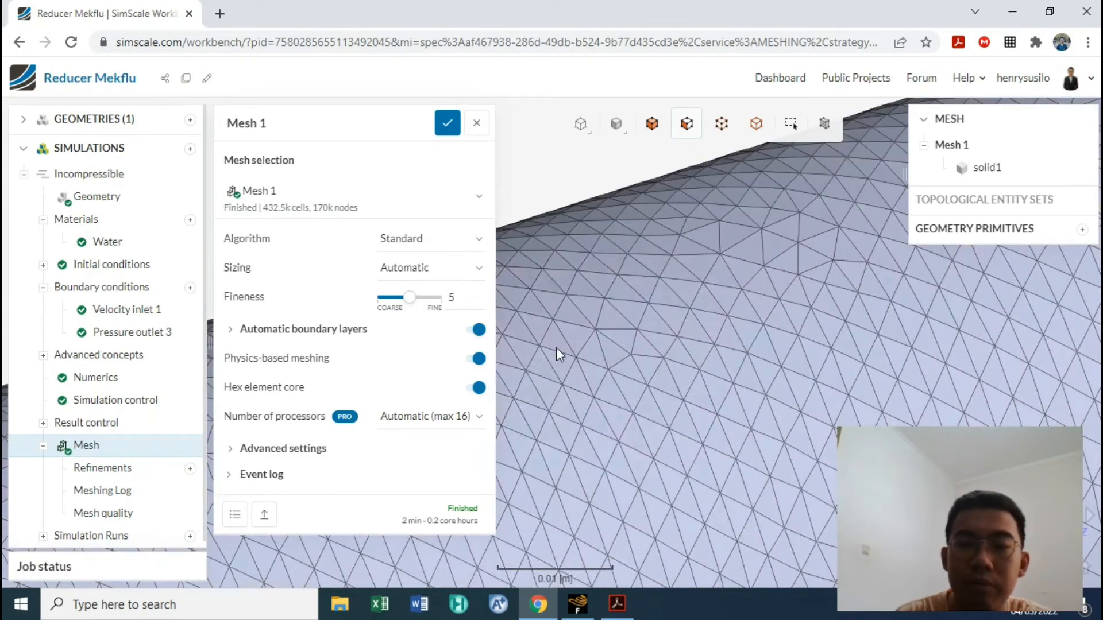
pyautogui.scroll(-5, 667, 340)
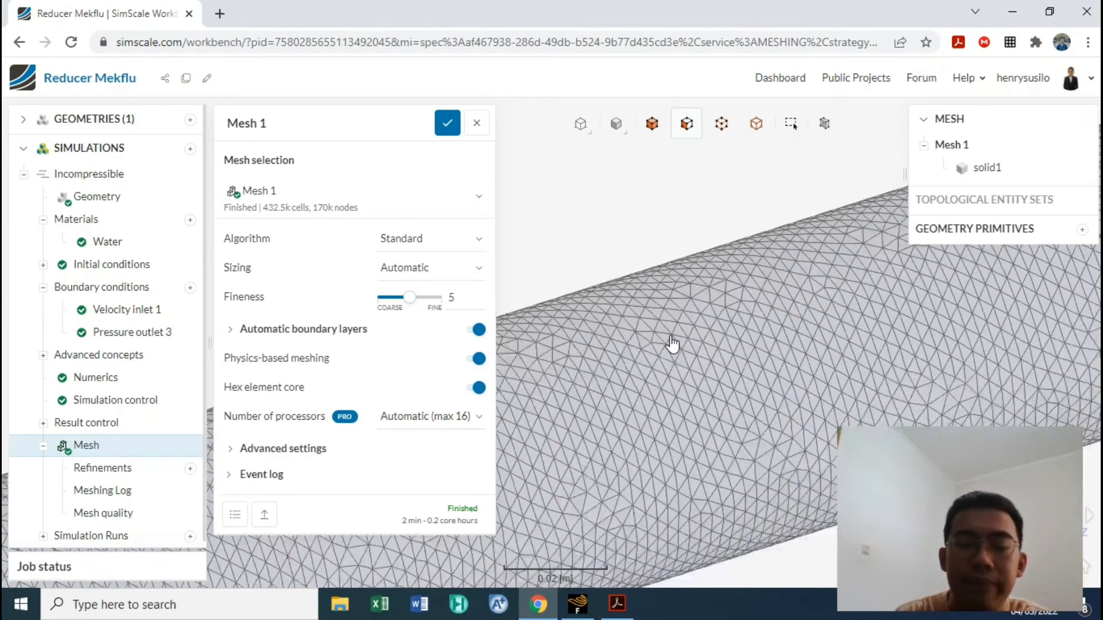
pyautogui.scroll(-2, 667, 345)
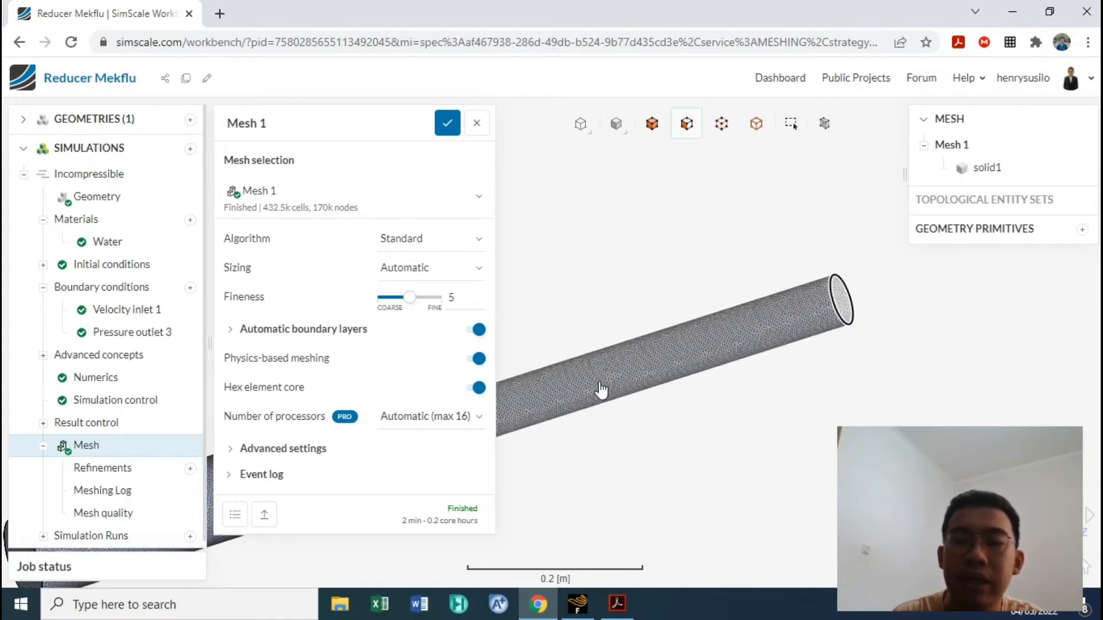
pyautogui.scroll(5, 600, 385)
pyautogui.scroll(5, 608, 390)
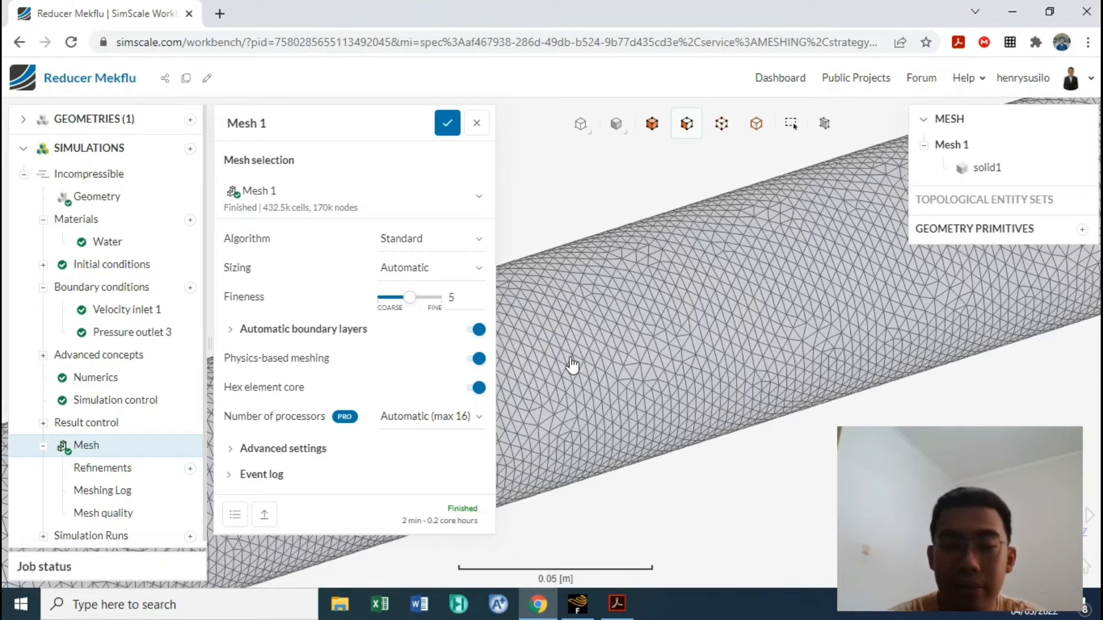
pyautogui.scroll(-5, 626, 365)
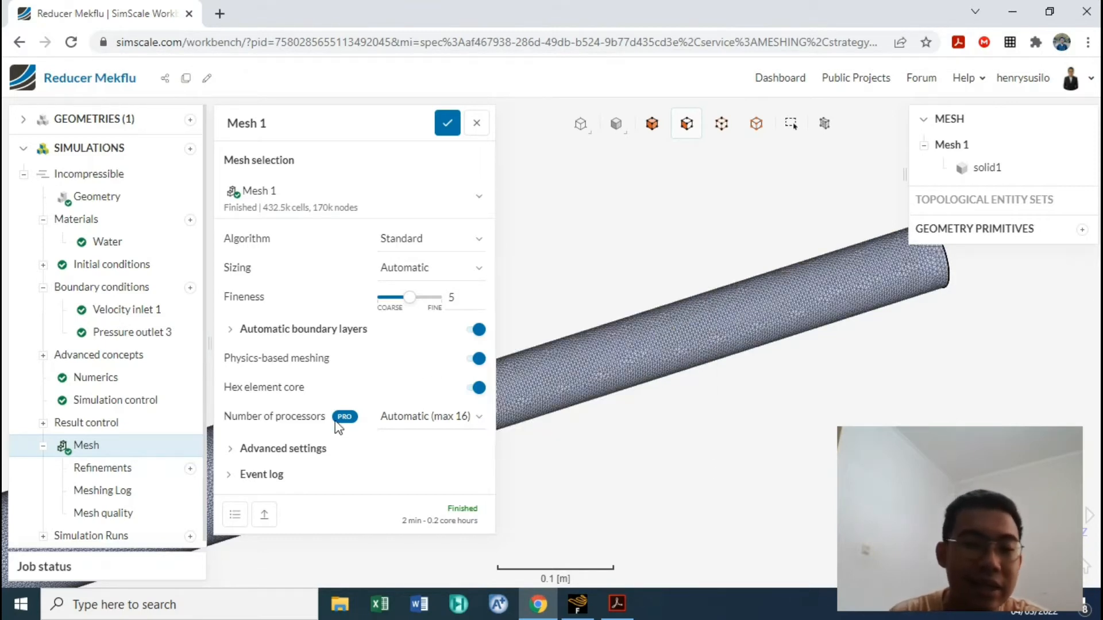
# Open the Flow Analysis run under the simulation runs and load its solution fields for post-processing.
pyautogui.click(43, 446)
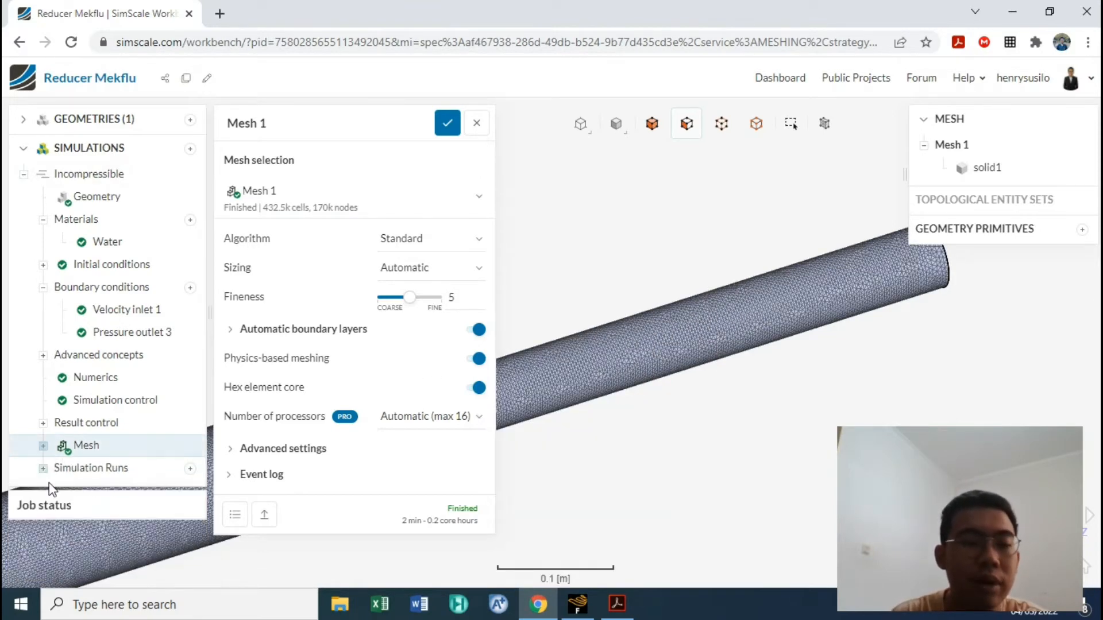
pyautogui.click(43, 469)
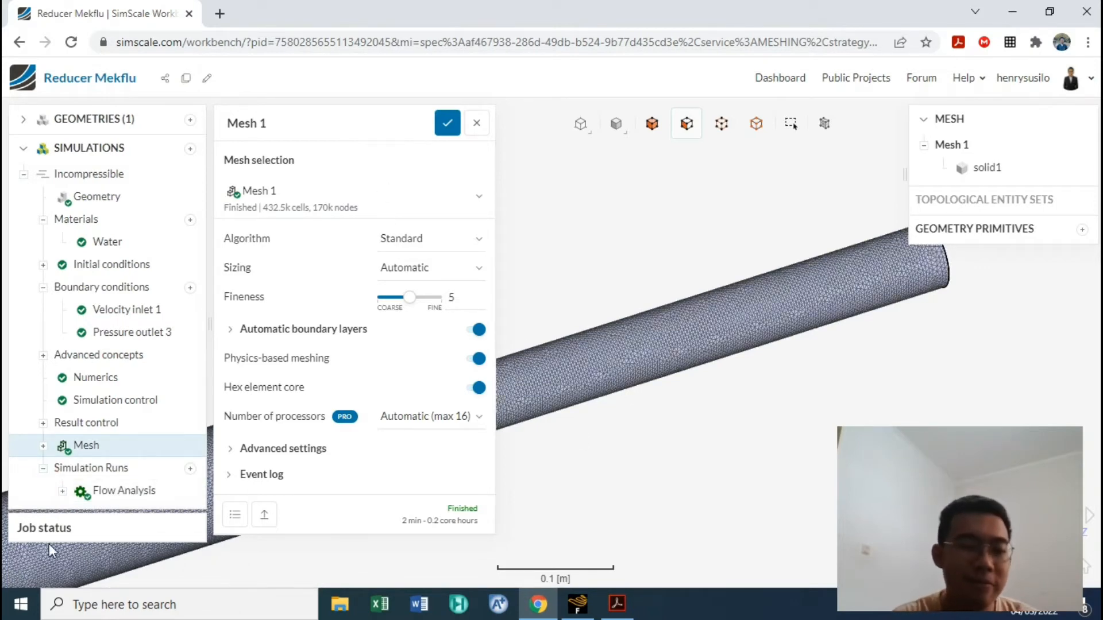
pyautogui.click(62, 490)
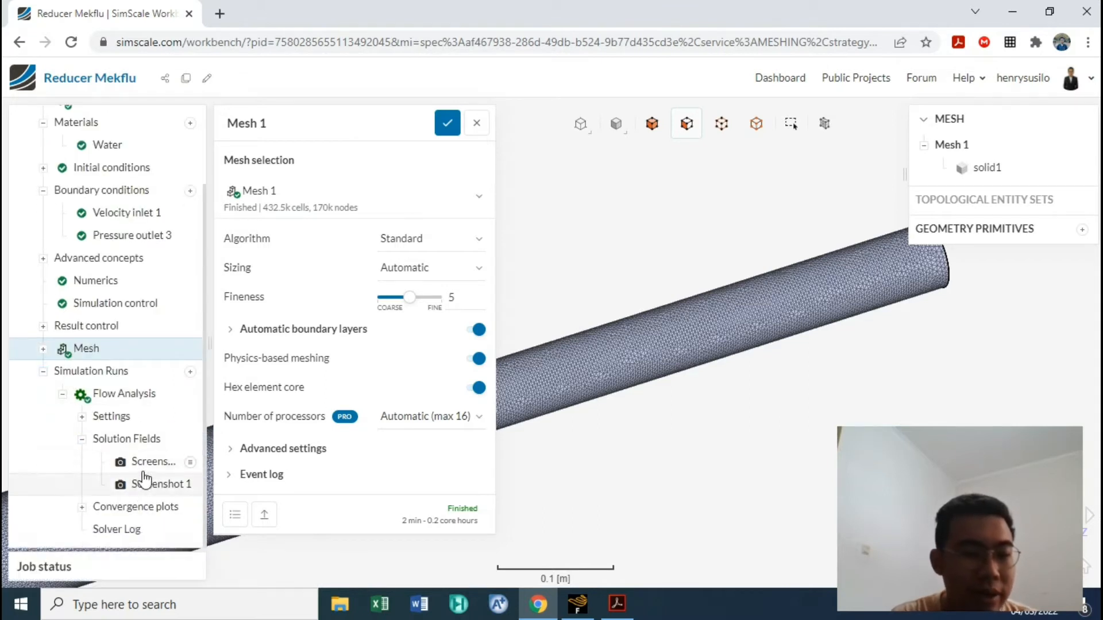
pyautogui.click(97, 397)
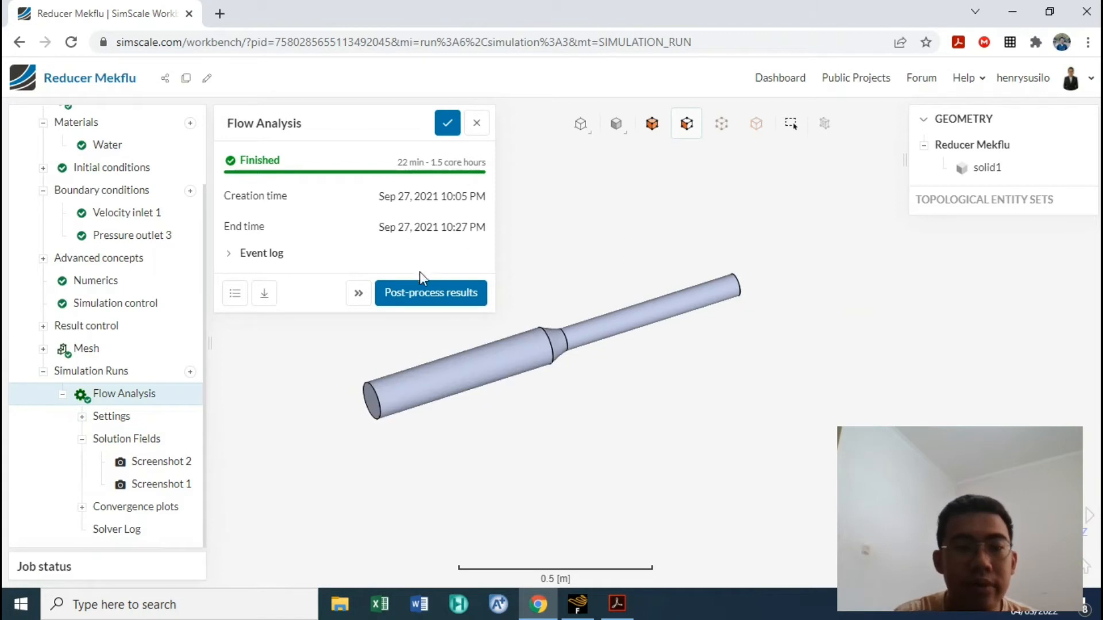
pyautogui.click(424, 293)
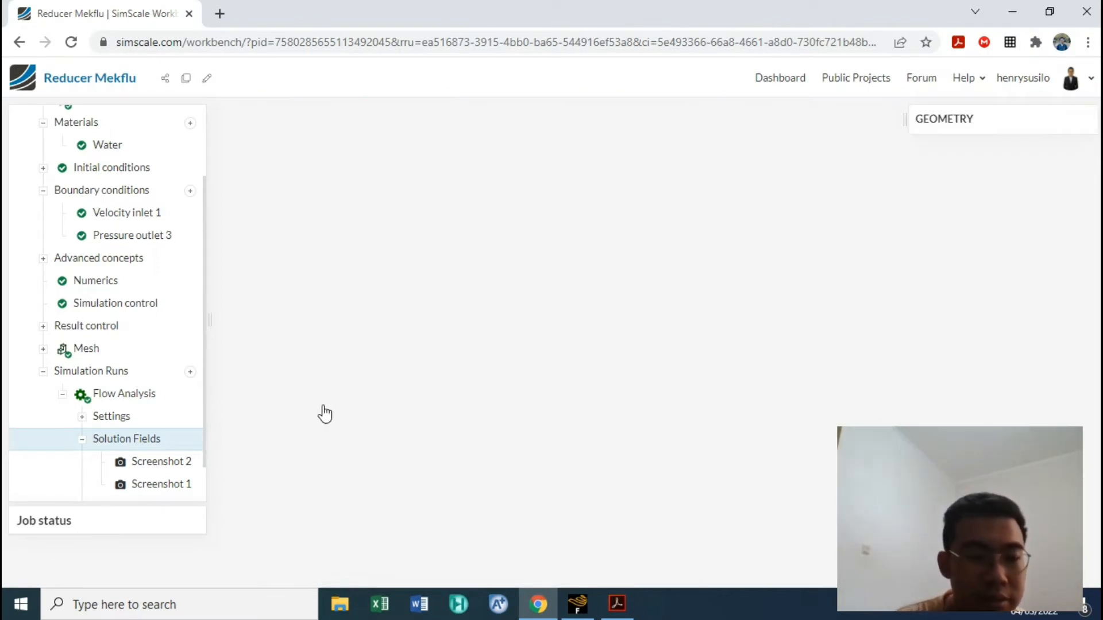
pyautogui.scroll(-1, 136, 434)
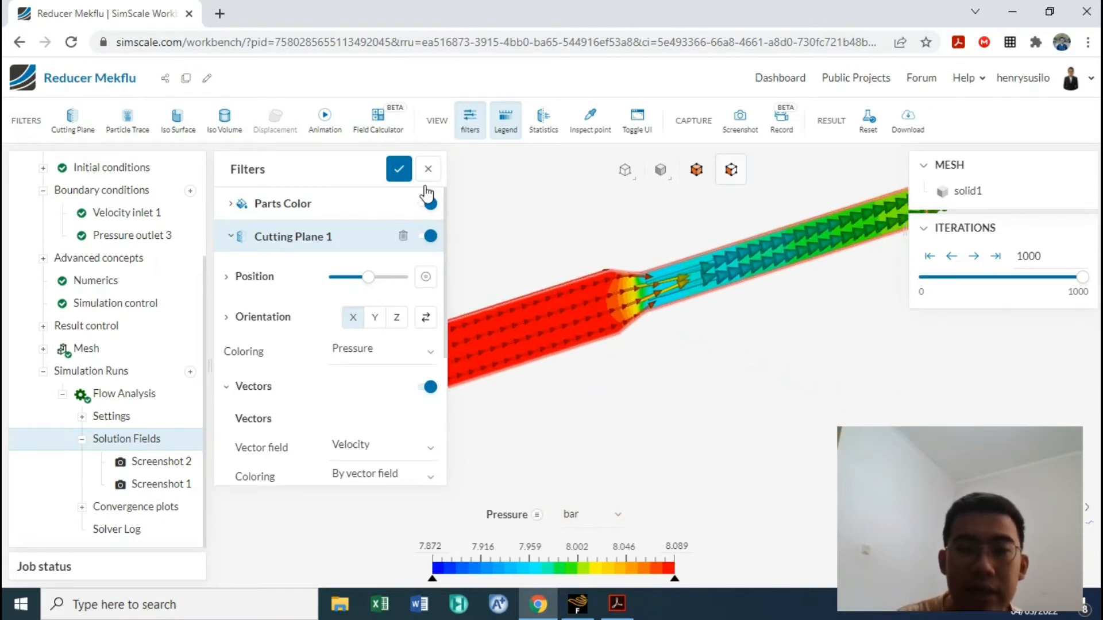
# Close the filter settings and colour the flow results by the Z component of velocity.
pyautogui.click(390, 170)
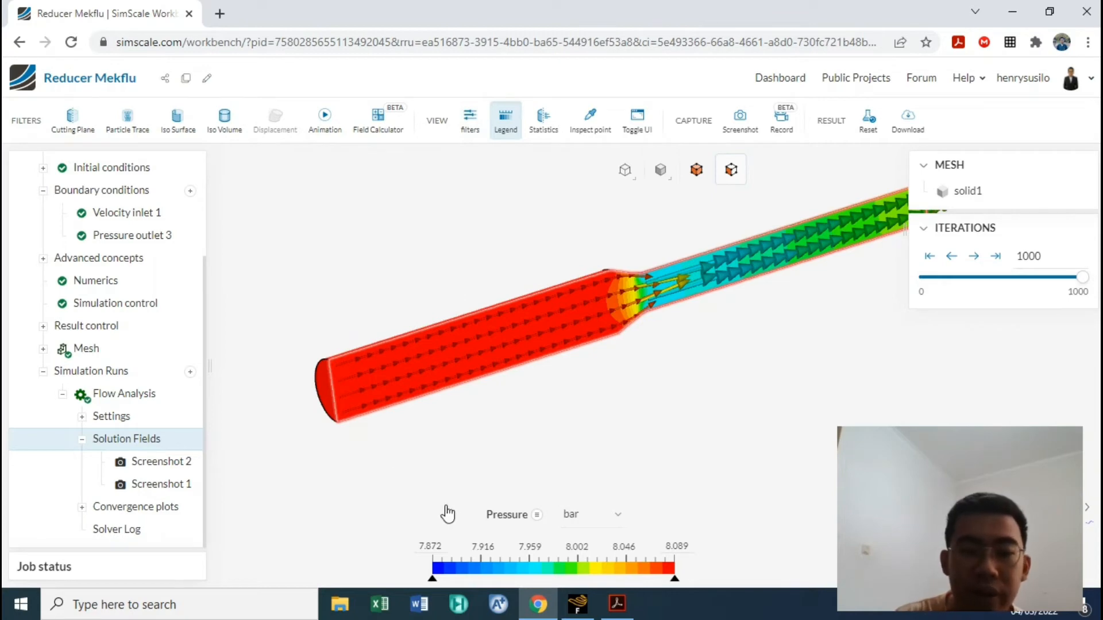
pyautogui.click(506, 515)
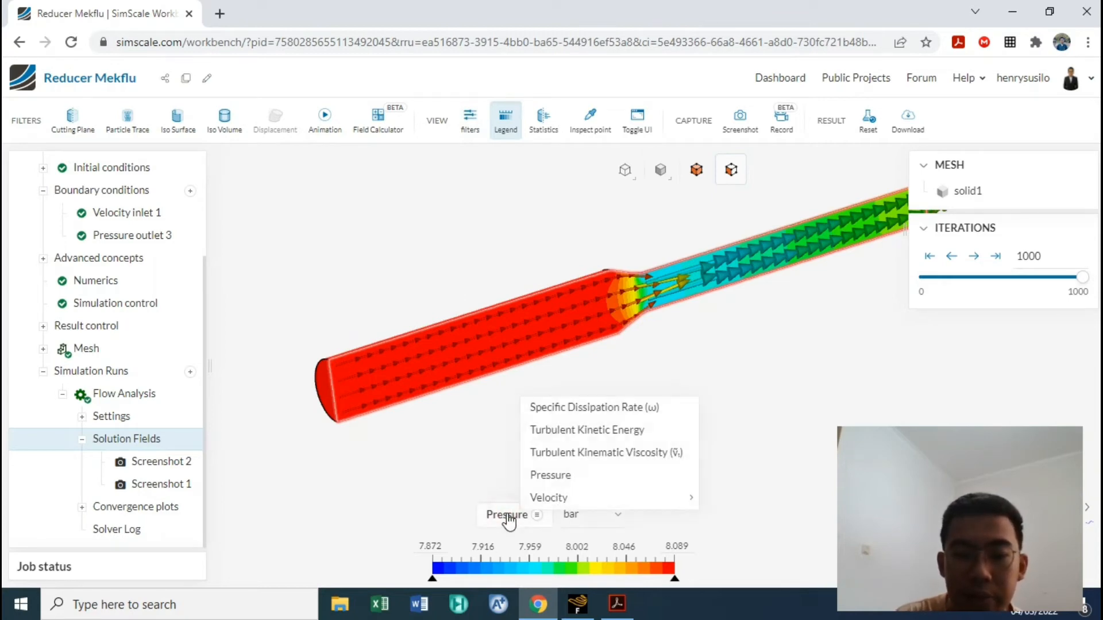
pyautogui.moveTo(548, 499)
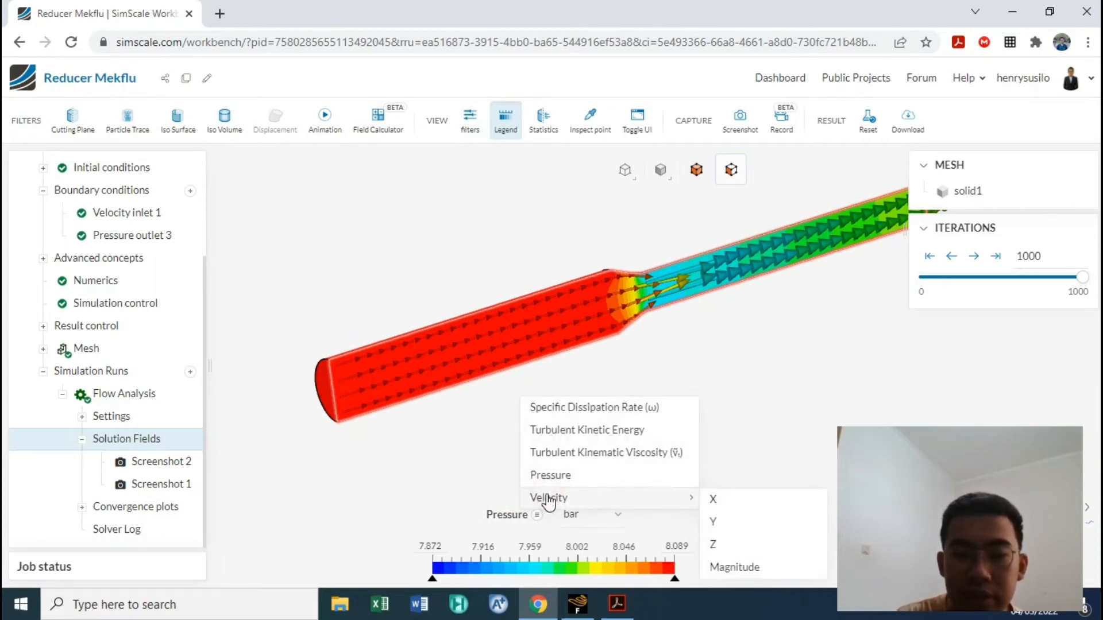
pyautogui.click(714, 544)
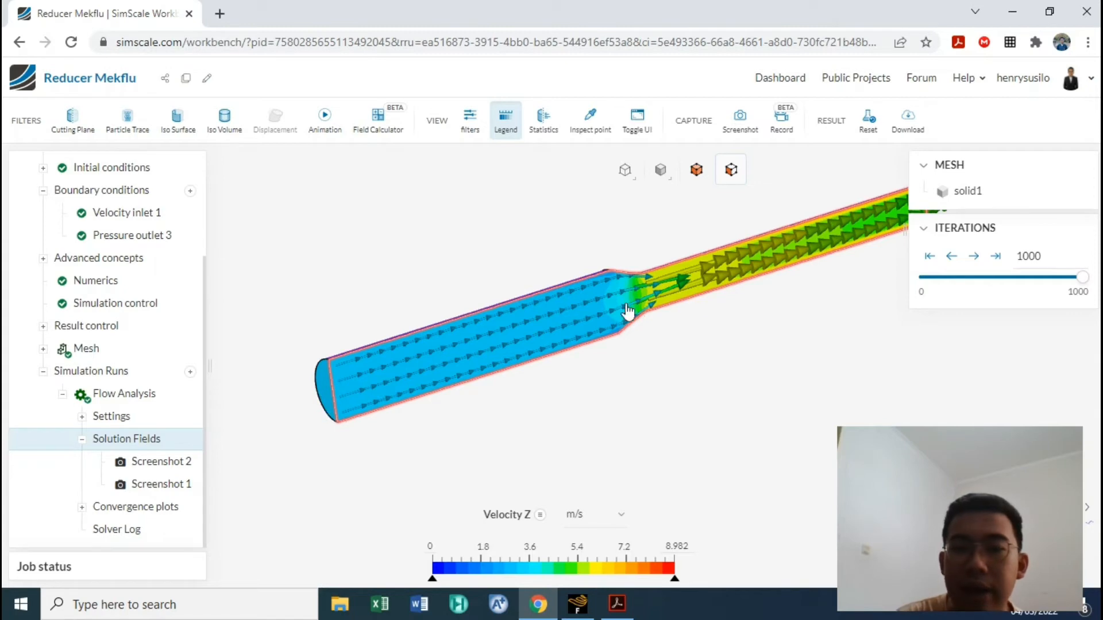
# Switch the result colouring to pressure and examine the contours and vectors around the reducer's contraction, close up and from afar.
pyautogui.click(498, 523)
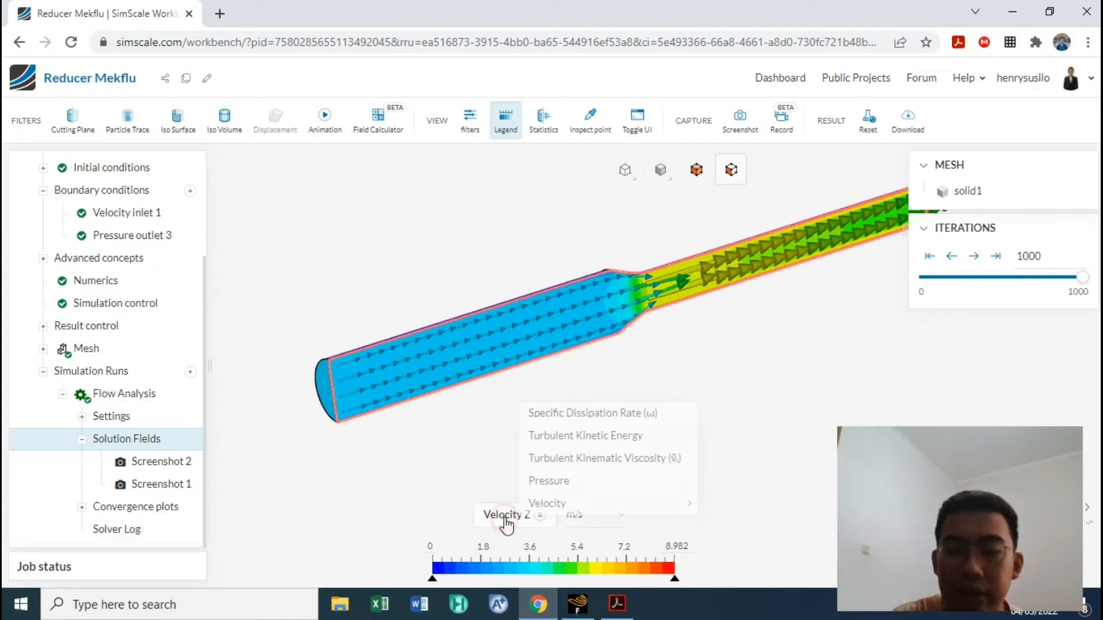
pyautogui.click(568, 482)
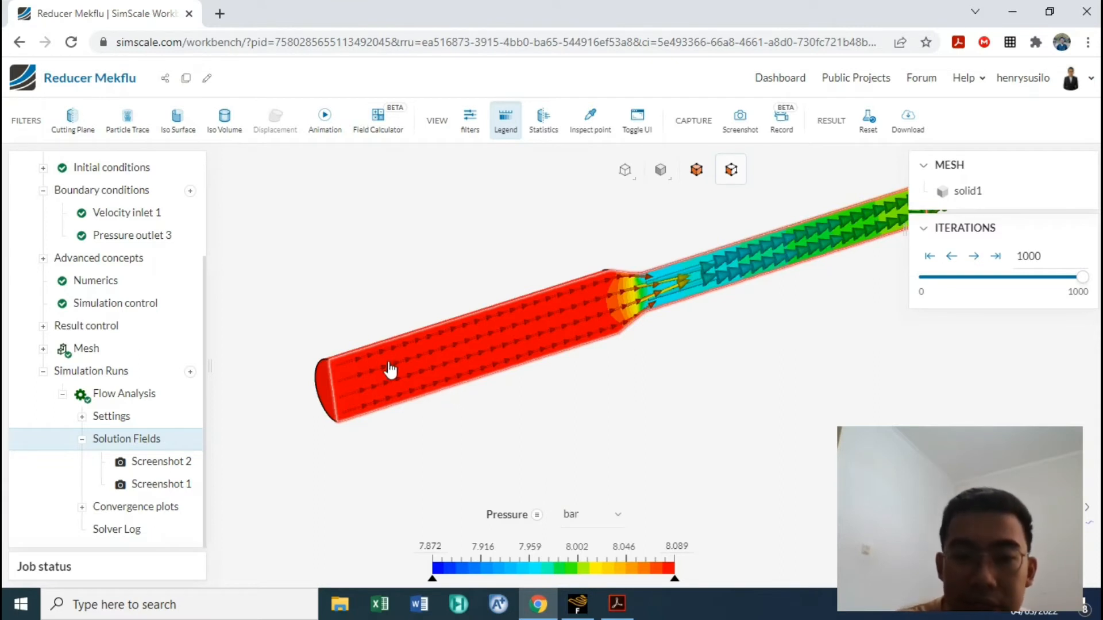
pyautogui.scroll(-1, 372, 377)
pyautogui.scroll(3, 374, 374)
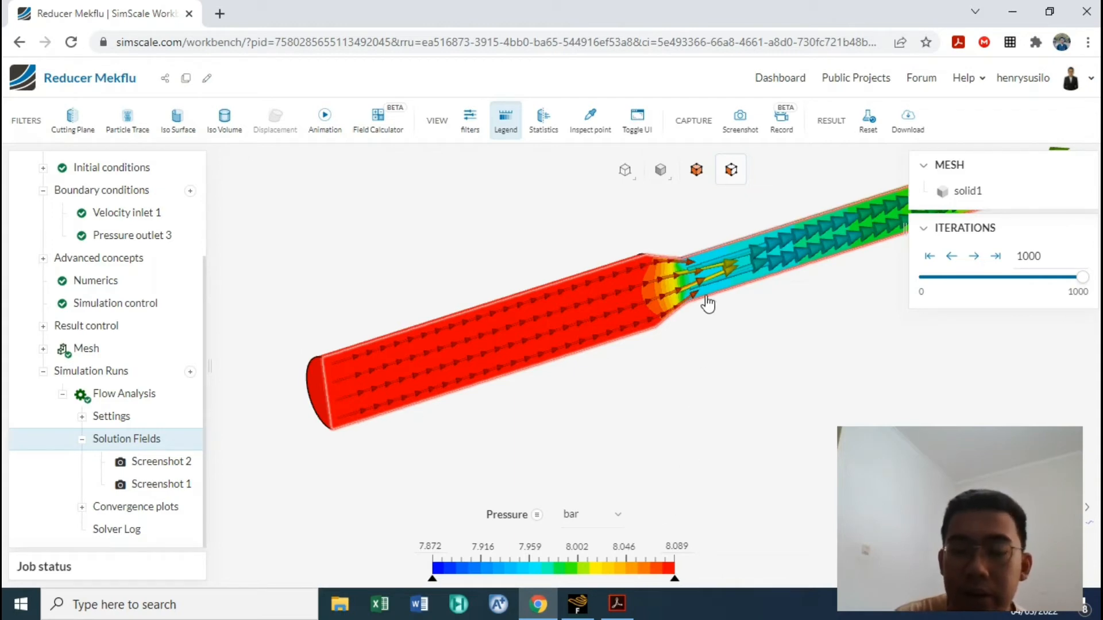
pyautogui.scroll(5, 692, 306)
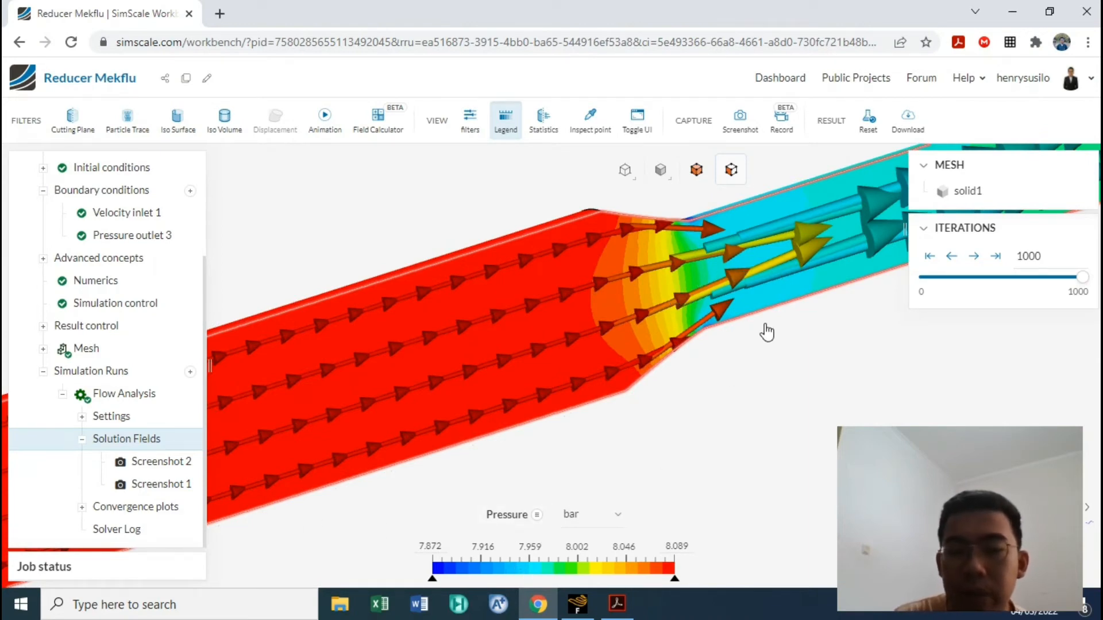
pyautogui.scroll(-3, 770, 287)
pyautogui.scroll(-5, 844, 356)
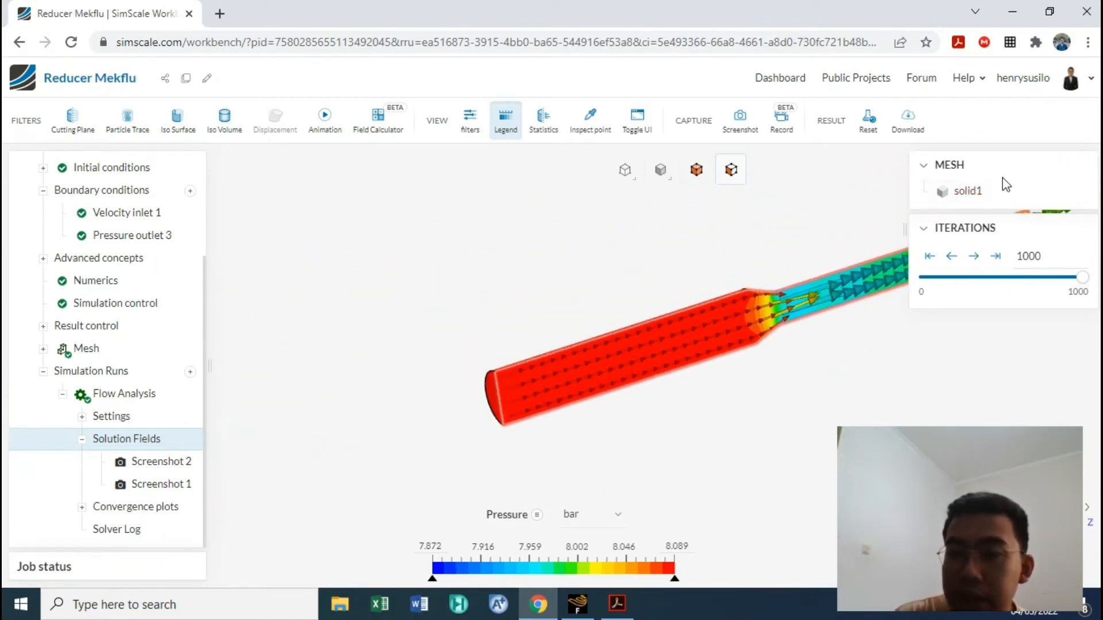
# Collapse the Mesh and Iterations sections and inspect the flow vectors passing from the wide pipe into the narrow one.
pyautogui.click(923, 166)
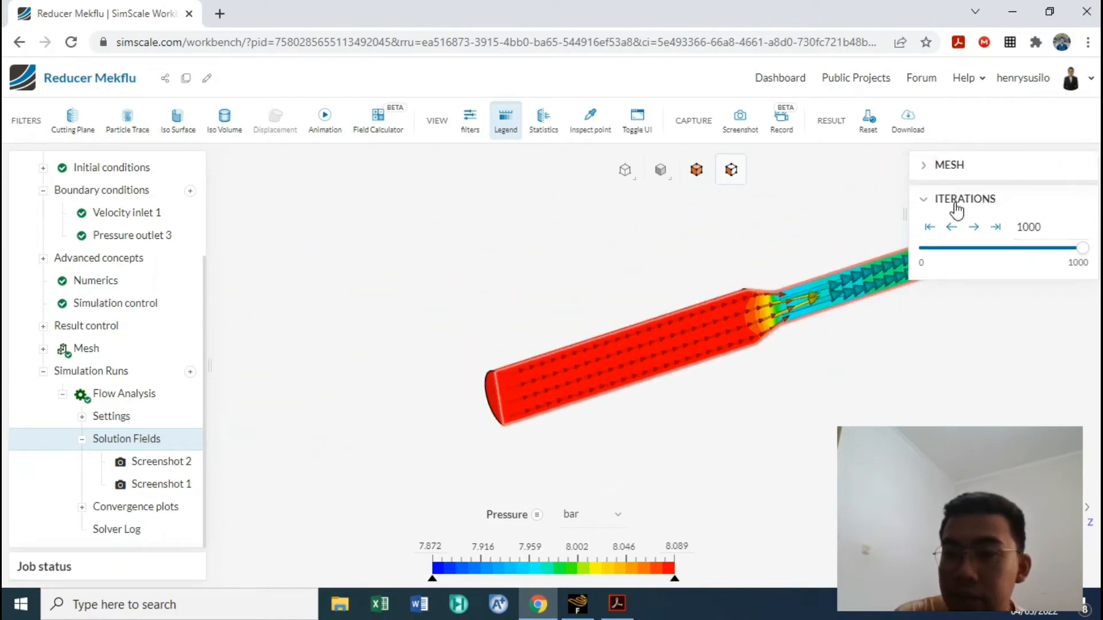
pyautogui.click(923, 199)
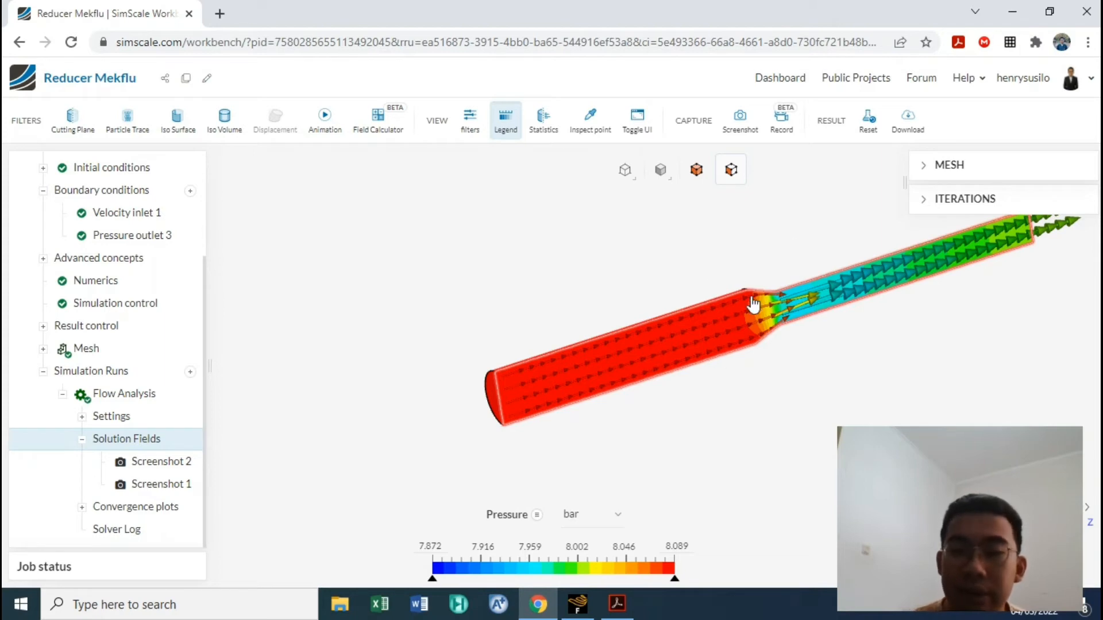
pyautogui.scroll(2, 782, 276)
pyautogui.scroll(4, 770, 345)
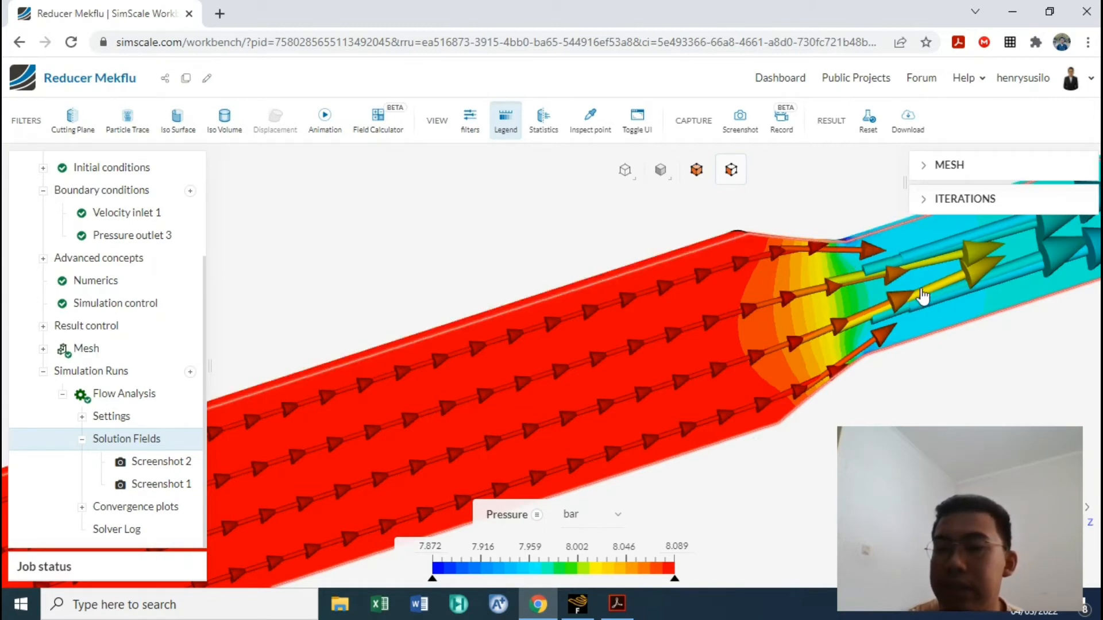
pyautogui.scroll(3, 1036, 262)
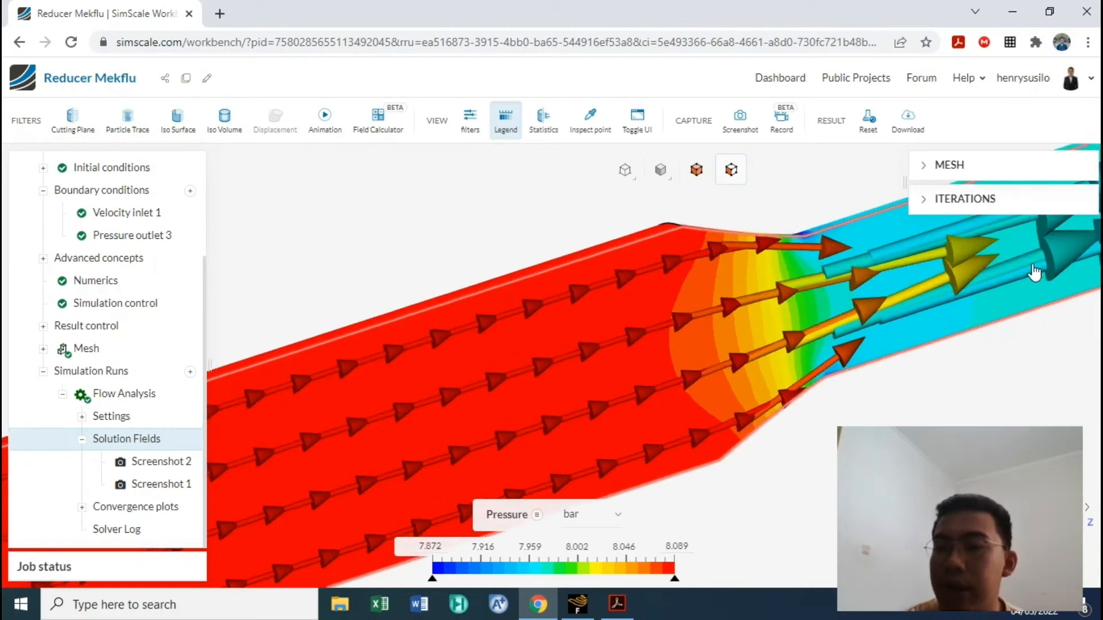
pyautogui.scroll(-3, 868, 316)
pyautogui.scroll(-5, 850, 321)
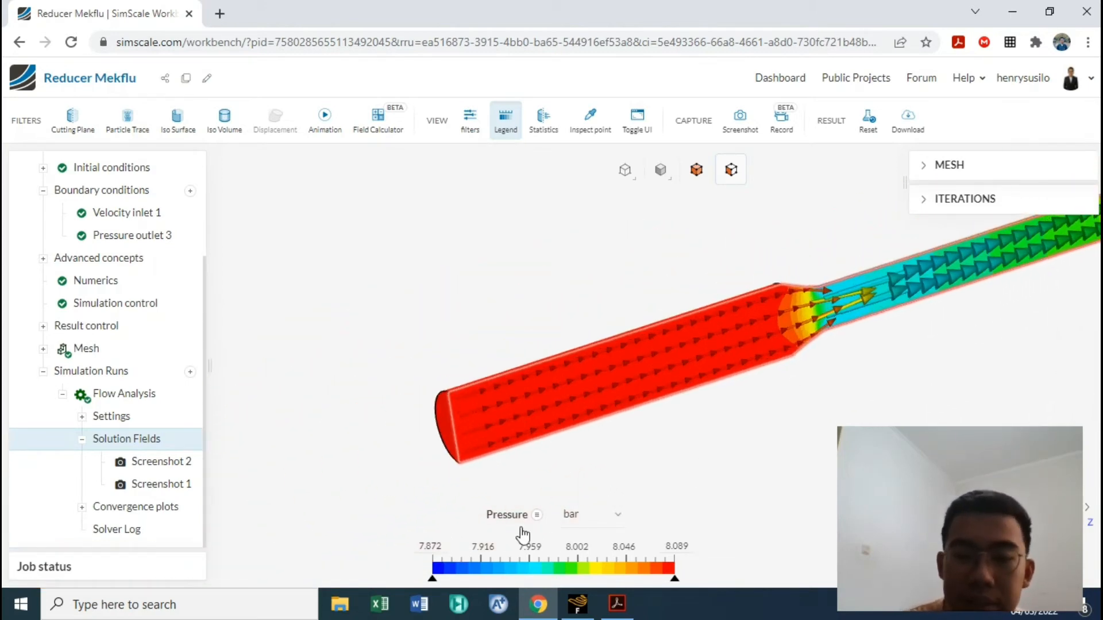
# Colour the results by velocity Y and then by velocity Z, and view the reducer from a slightly rotated angle.
pyautogui.click(506, 516)
pyautogui.moveTo(557, 503)
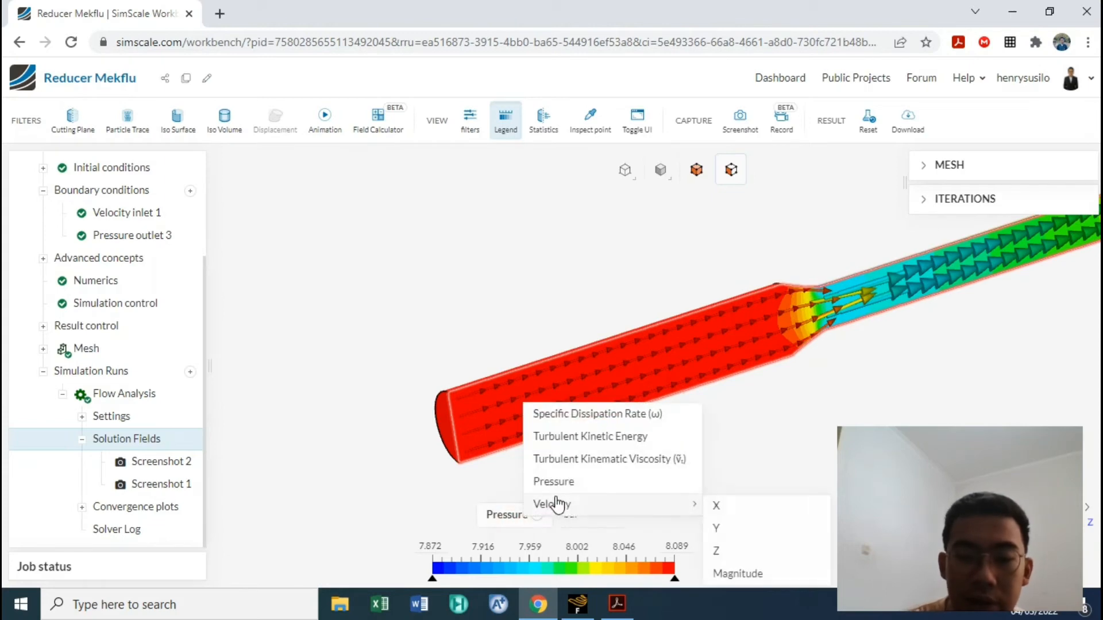
pyautogui.click(717, 528)
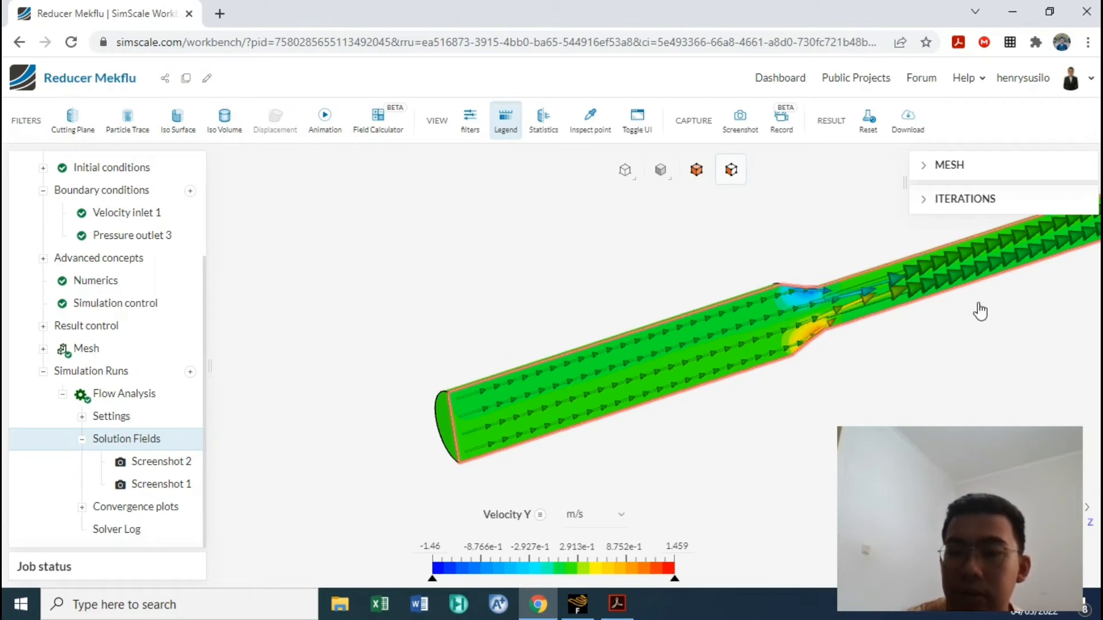
pyautogui.click(519, 516)
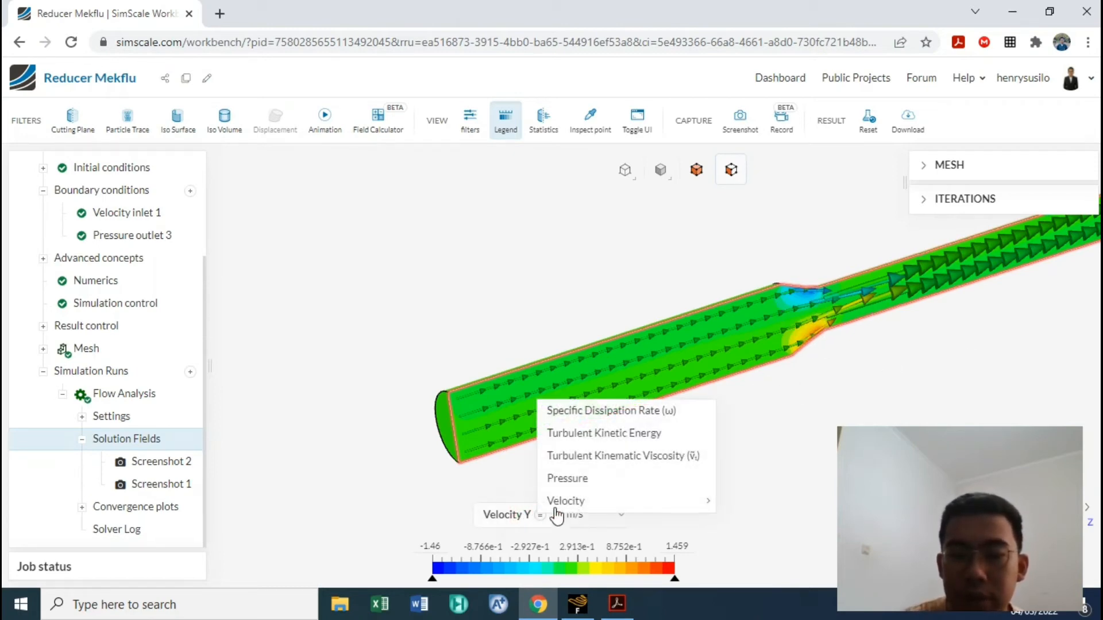
pyautogui.moveTo(695, 505)
pyautogui.click(730, 547)
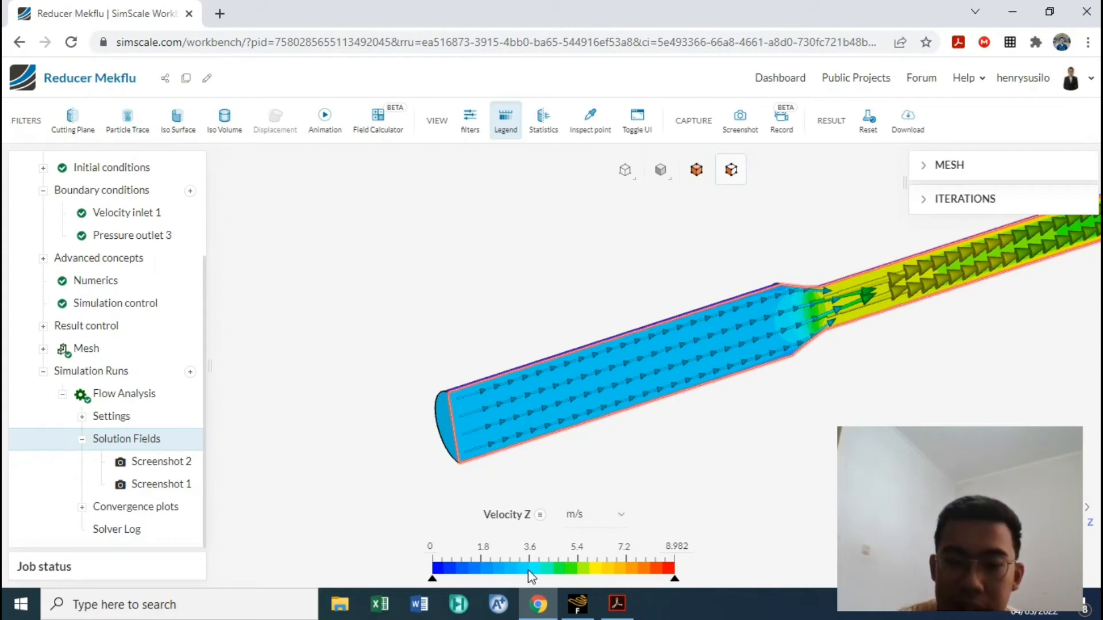
pyautogui.moveTo(1054, 297); pyautogui.dragTo(1094, 300)
pyautogui.moveTo(483, 347); pyautogui.dragTo(522, 317)
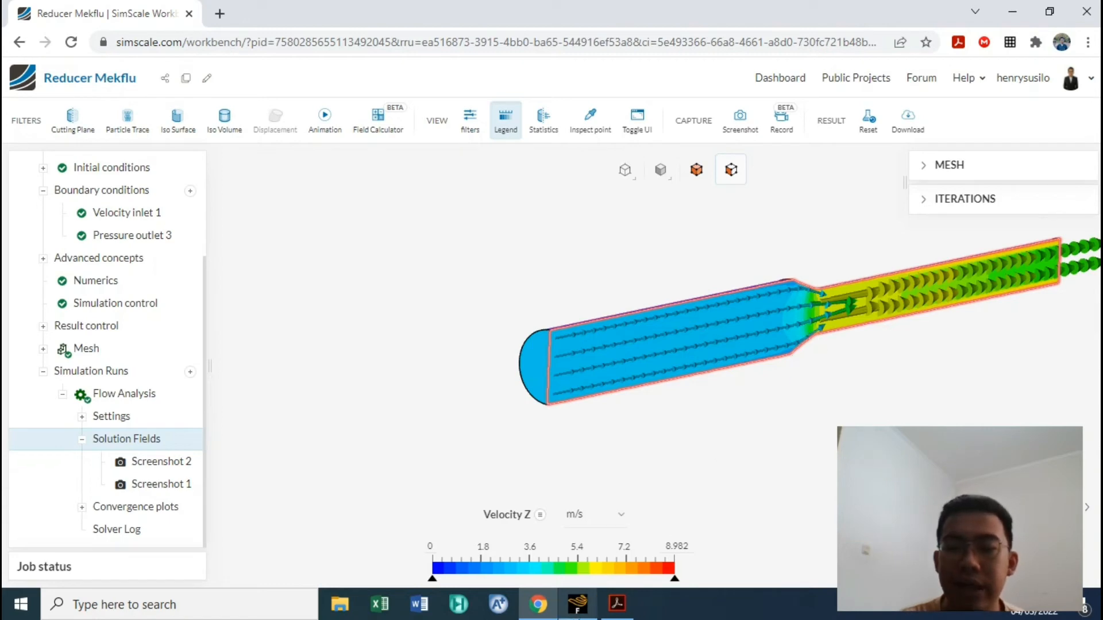
# Switch to Ansys Fluent and on to Adobe Acrobat, and browse the Fluent Theory Guide's chapter bookmarks, collapsing Chapters 10 and 16.
pyautogui.click(578, 604)
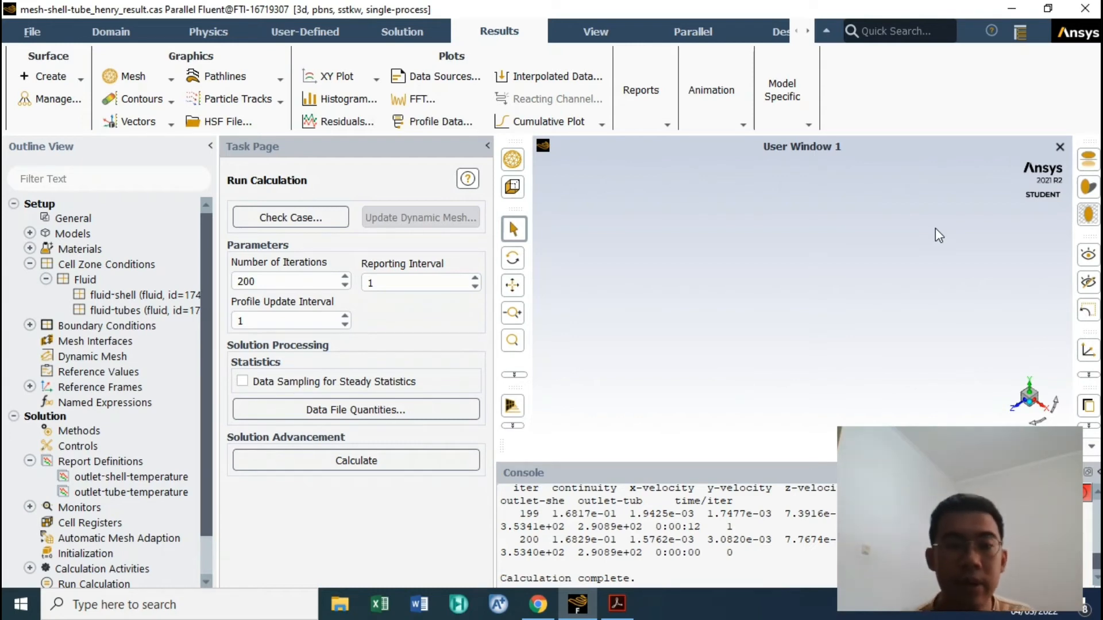
pyautogui.click(617, 603)
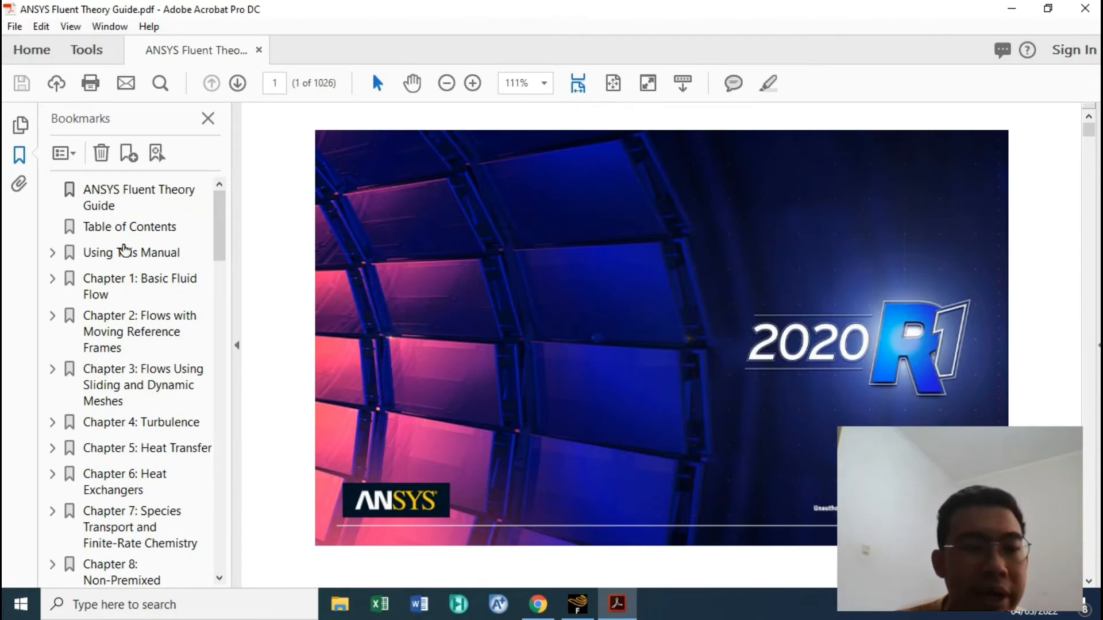
pyautogui.scroll(-2, 123, 230)
pyautogui.scroll(-2, 173, 299)
pyautogui.scroll(-2, 172, 327)
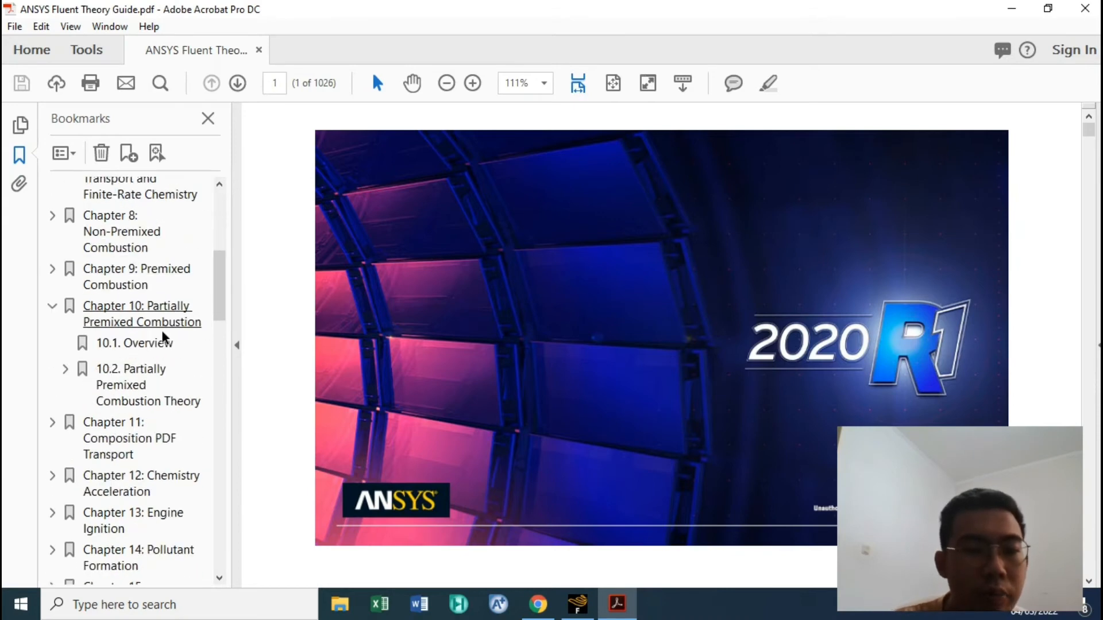
pyautogui.click(53, 307)
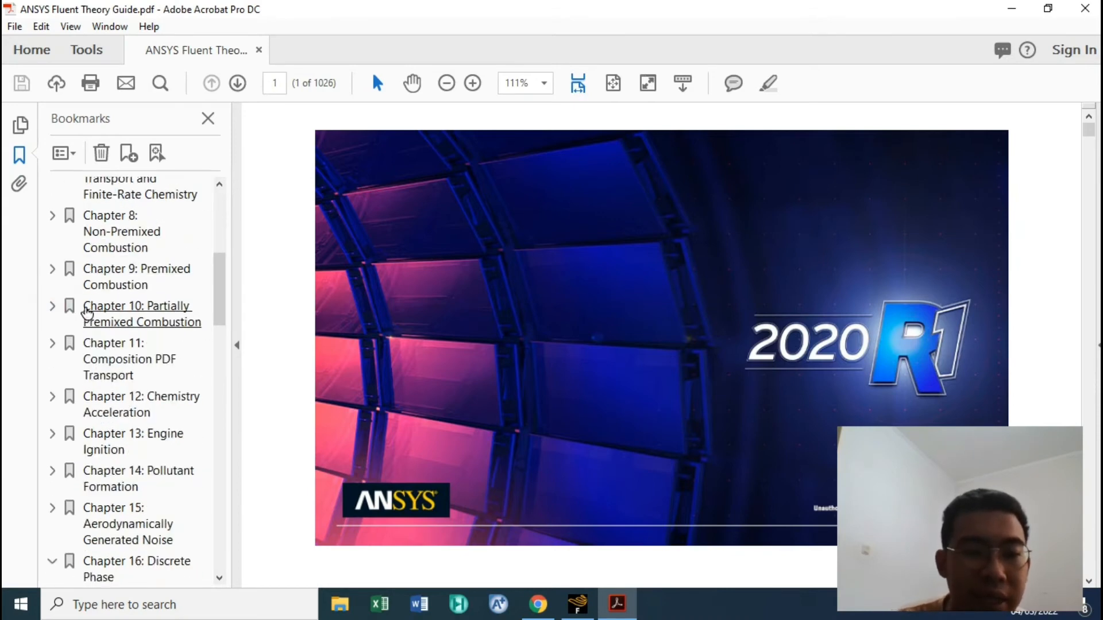
pyautogui.scroll(-3, 102, 296)
pyautogui.scroll(-3, 103, 298)
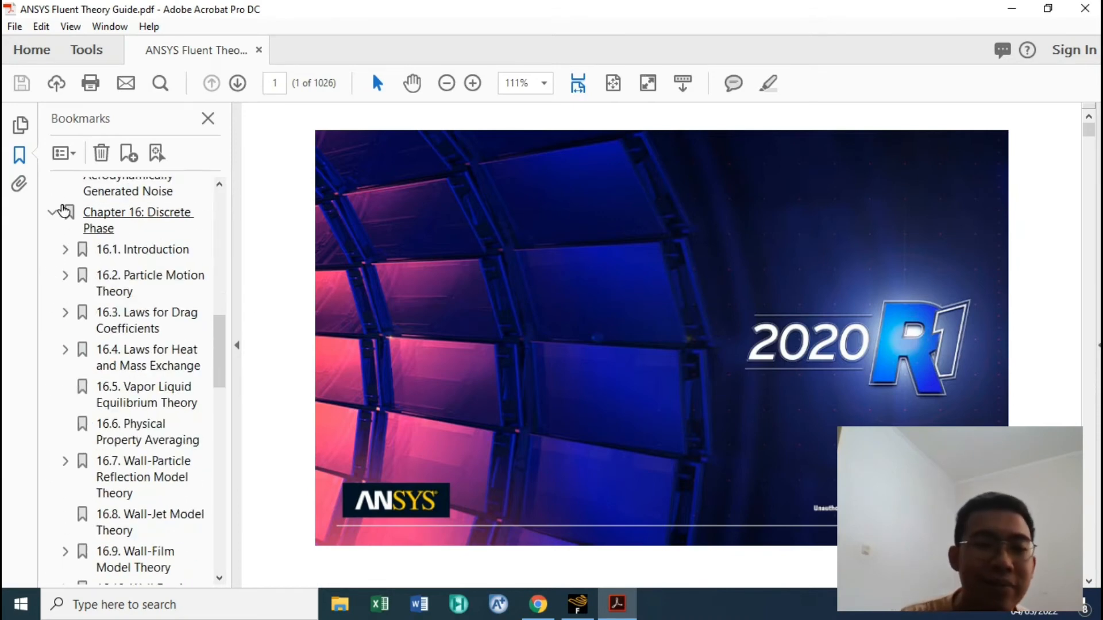
pyautogui.click(54, 214)
# Return to Ansys Fluent and display the mesh on all listed surfaces with edges, faces and partitions.
pyautogui.click(1012, 8)
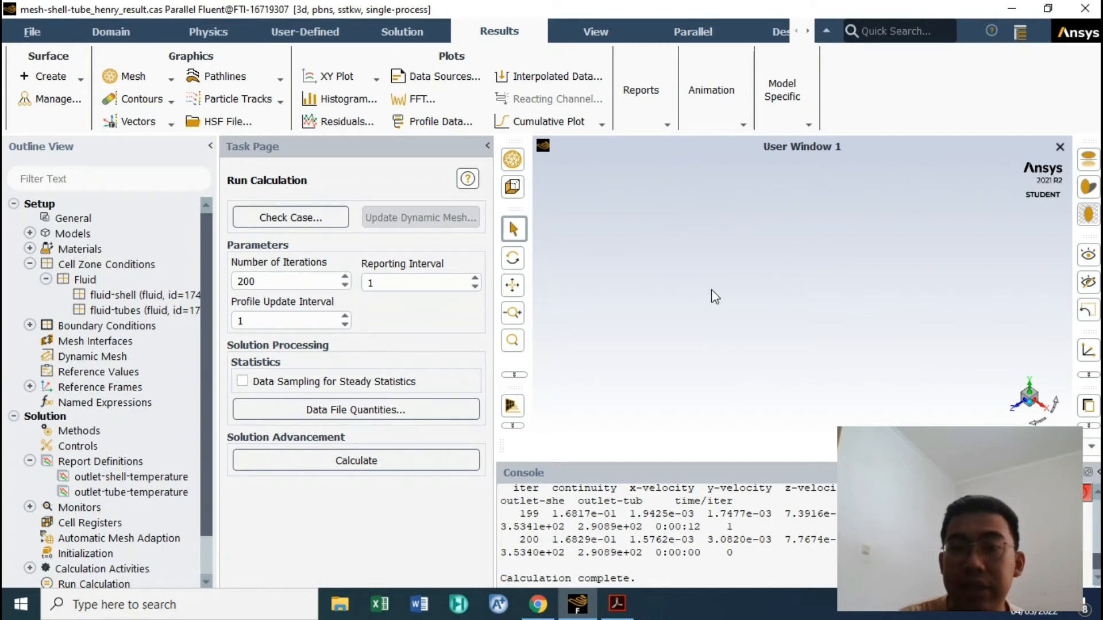
pyautogui.rightClick(668, 256)
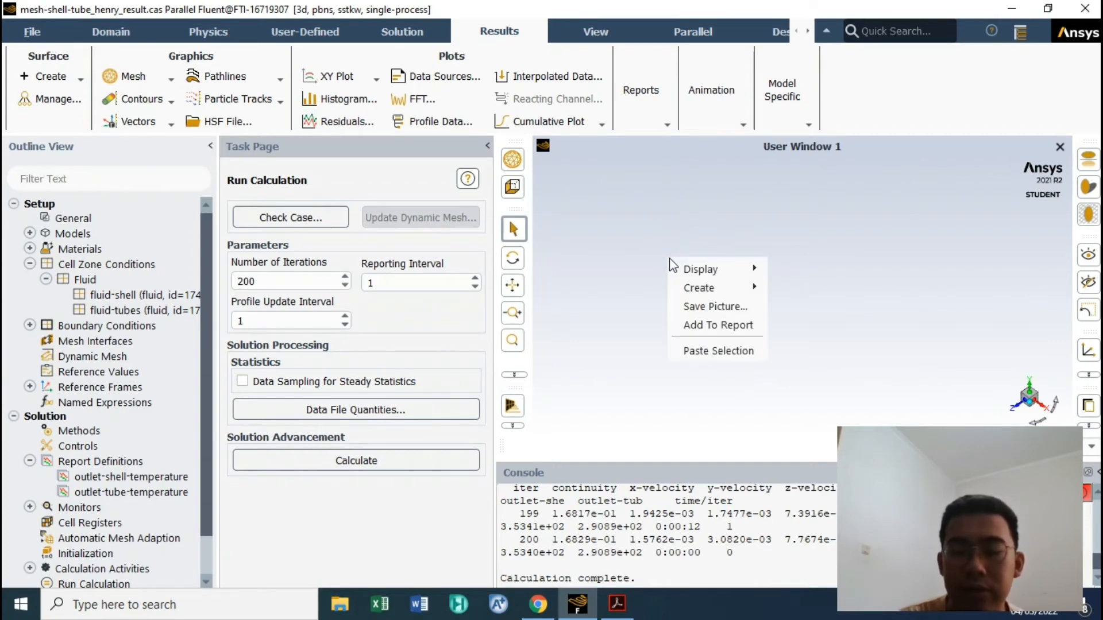
pyautogui.moveTo(687, 271)
pyautogui.click(795, 271)
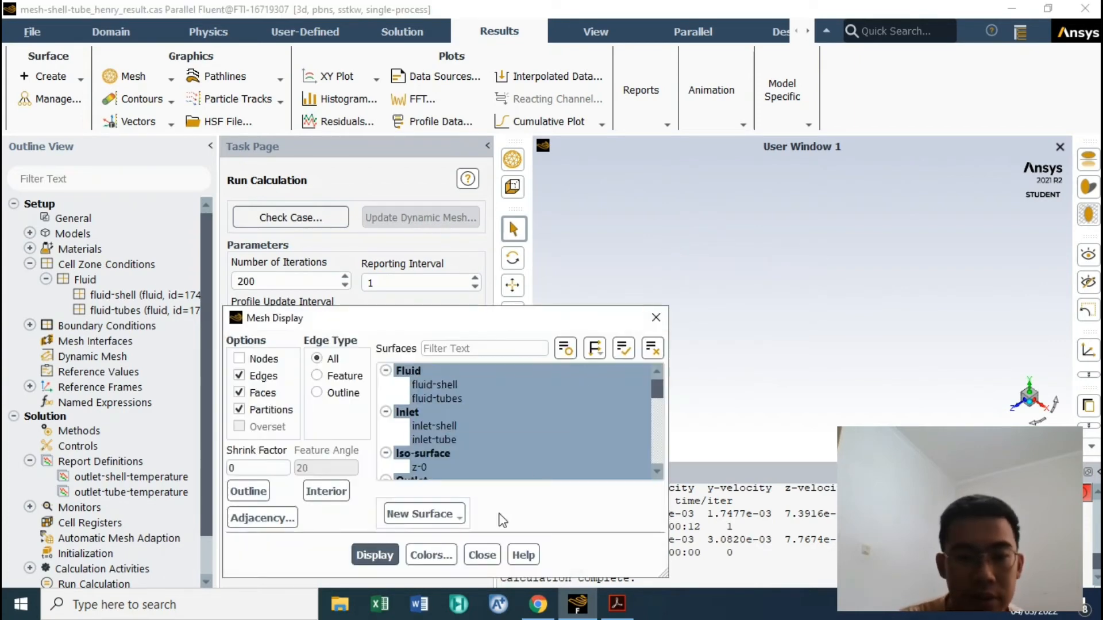
pyautogui.click(374, 555)
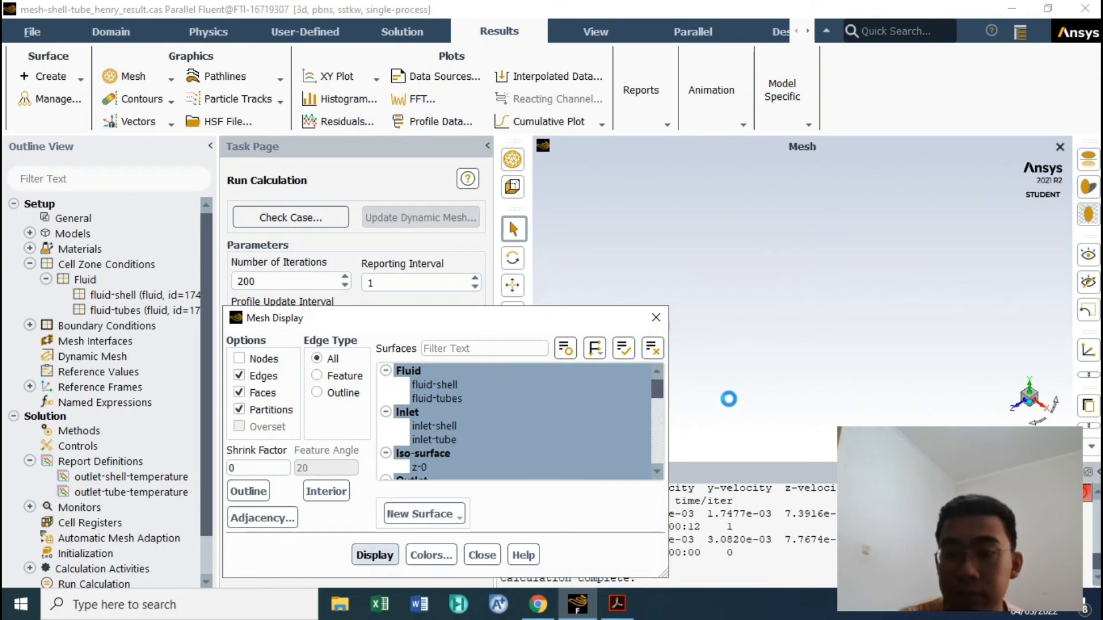
pyautogui.click(655, 318)
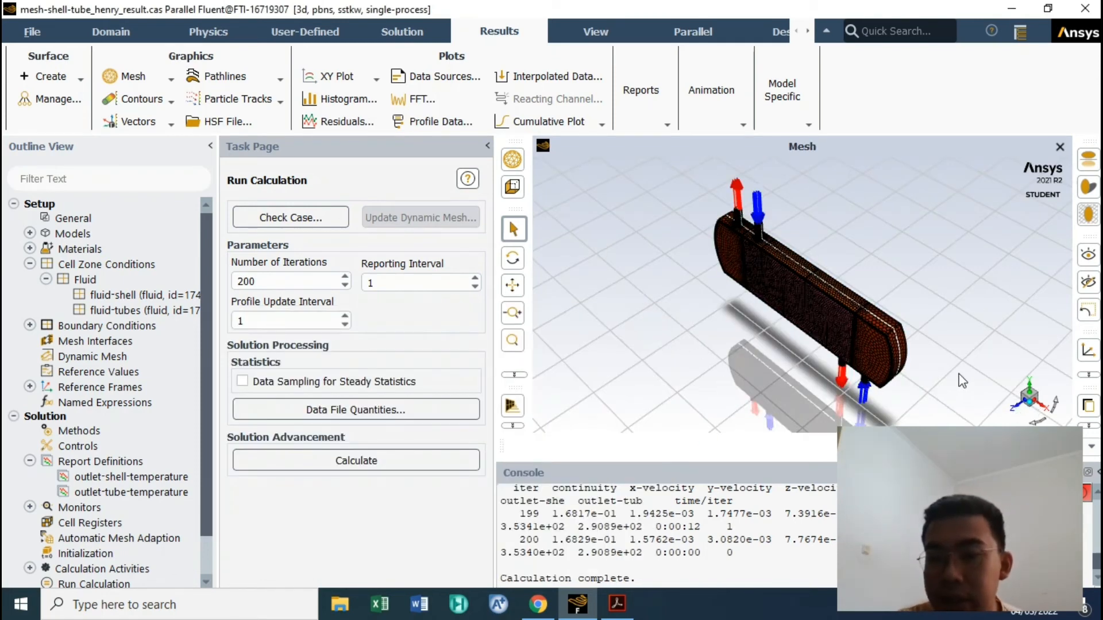
# View the shell-and-tube mesh straight along the Z axis and examine its cells close up.
pyautogui.moveTo(942, 336)
pyautogui.mouseDown()
pyautogui.moveTo(896, 367)
pyautogui.moveTo(822, 361)
pyautogui.moveTo(873, 315)
pyautogui.moveTo(953, 314)
pyautogui.moveTo(1019, 413)
pyautogui.mouseUp()
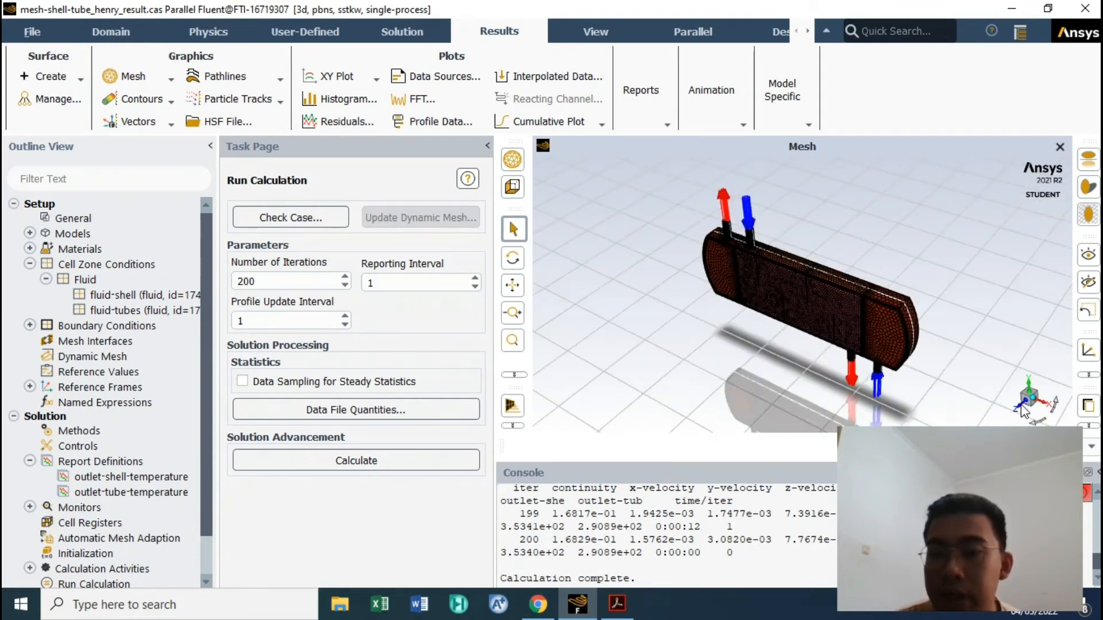
pyautogui.click(1020, 412)
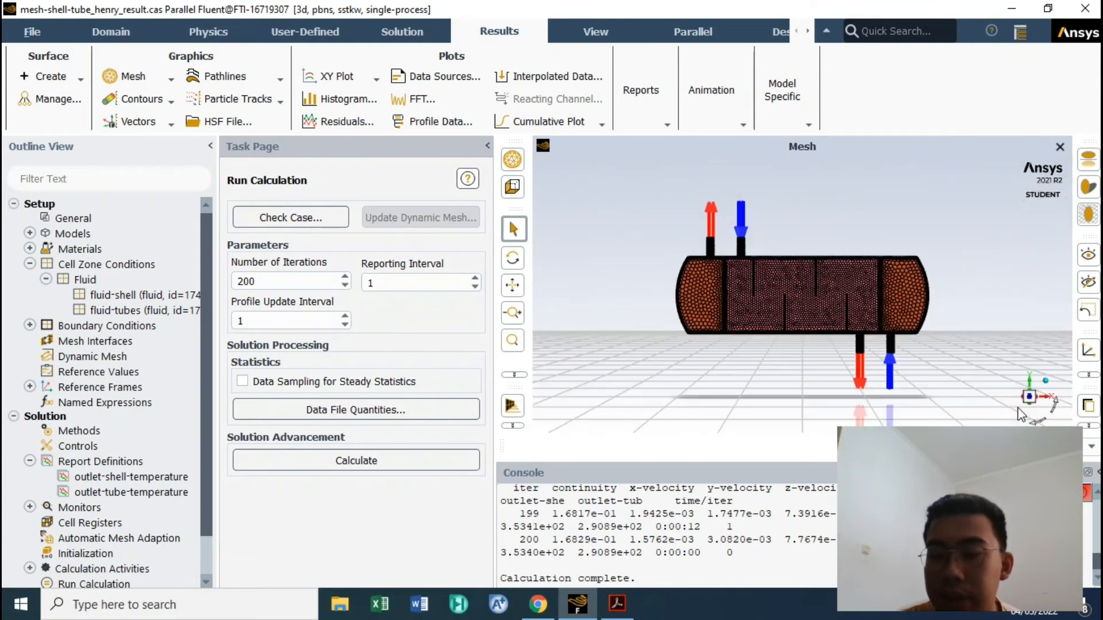
pyautogui.scroll(5, 798, 220)
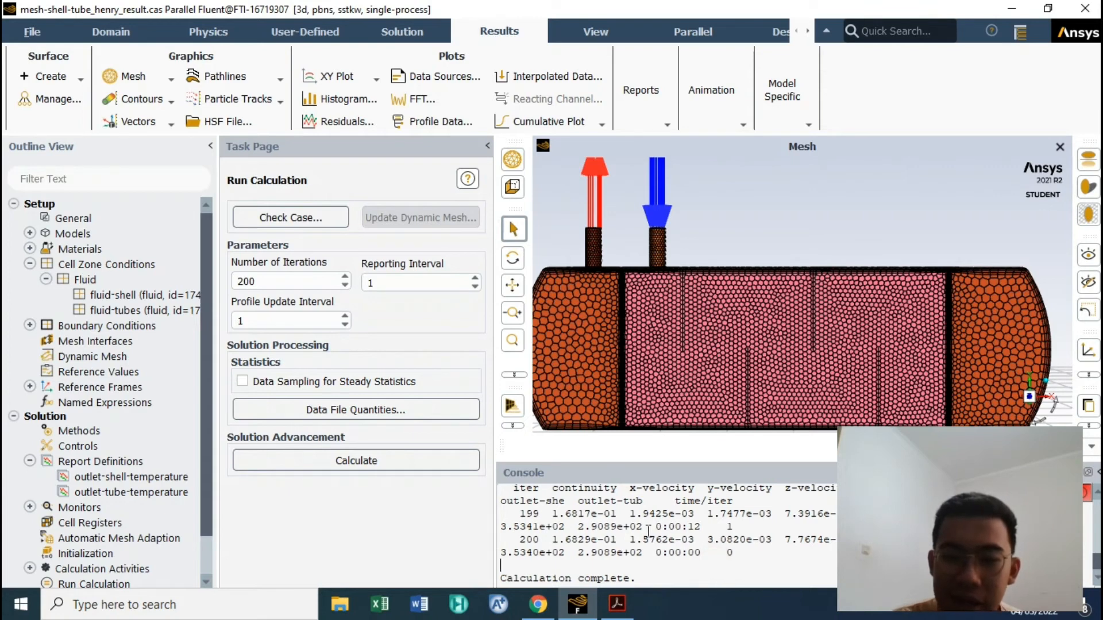
# Look back through the iteration history in the console and return to the final iterations of the calculation.
pyautogui.scroll(3, 627, 539)
pyautogui.scroll(20, 628, 540)
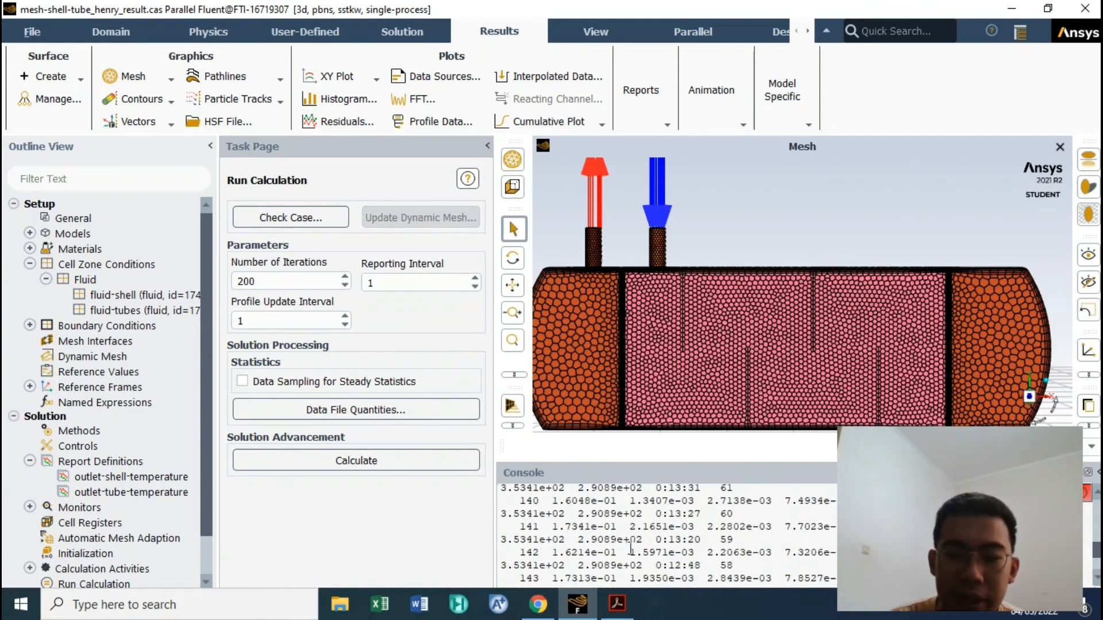
pyautogui.scroll(10, 634, 551)
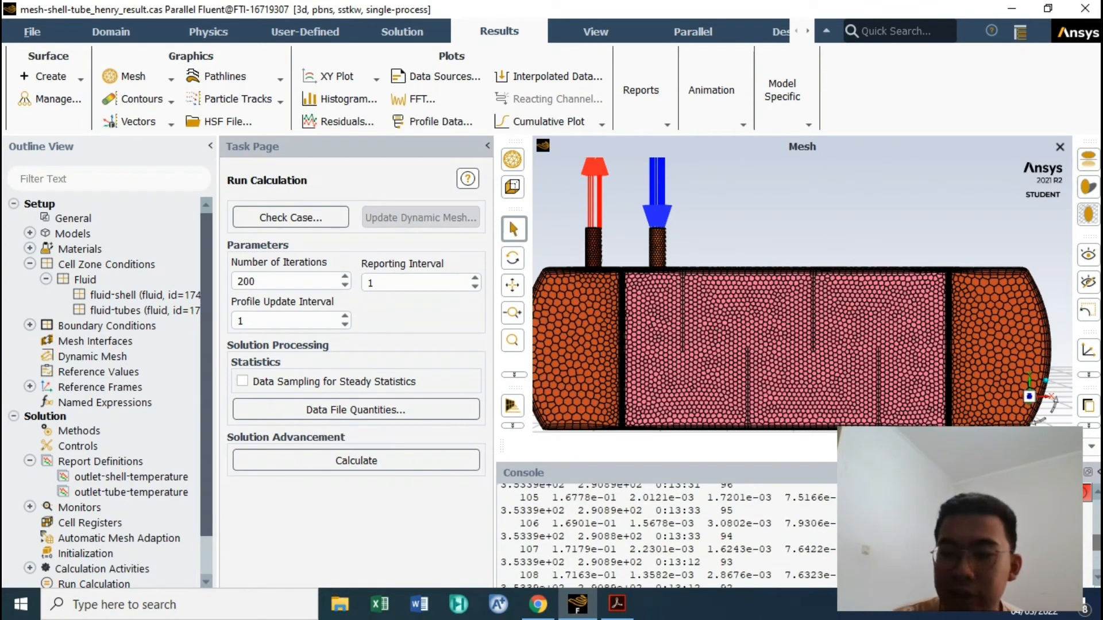
pyautogui.scroll(-20, 667, 537)
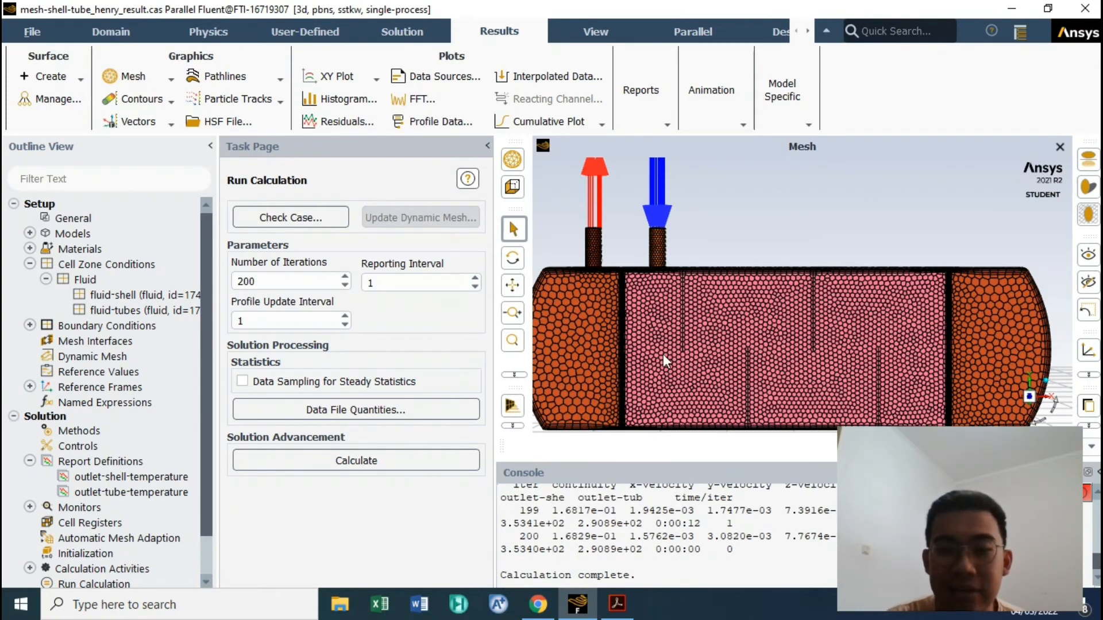
# Create and display a filled contour plot of velocity magnitude on the preselected surfaces, including the z-0 plane.
pyautogui.scroll(6, 620, 347)
pyautogui.scroll(-4, 628, 331)
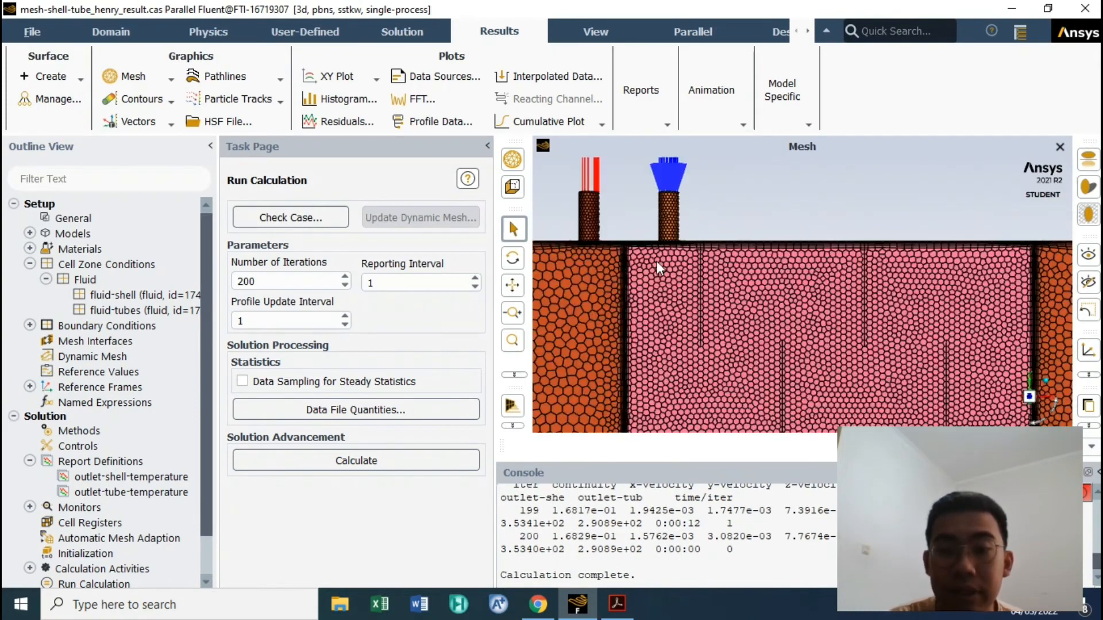
pyautogui.scroll(1, 670, 216)
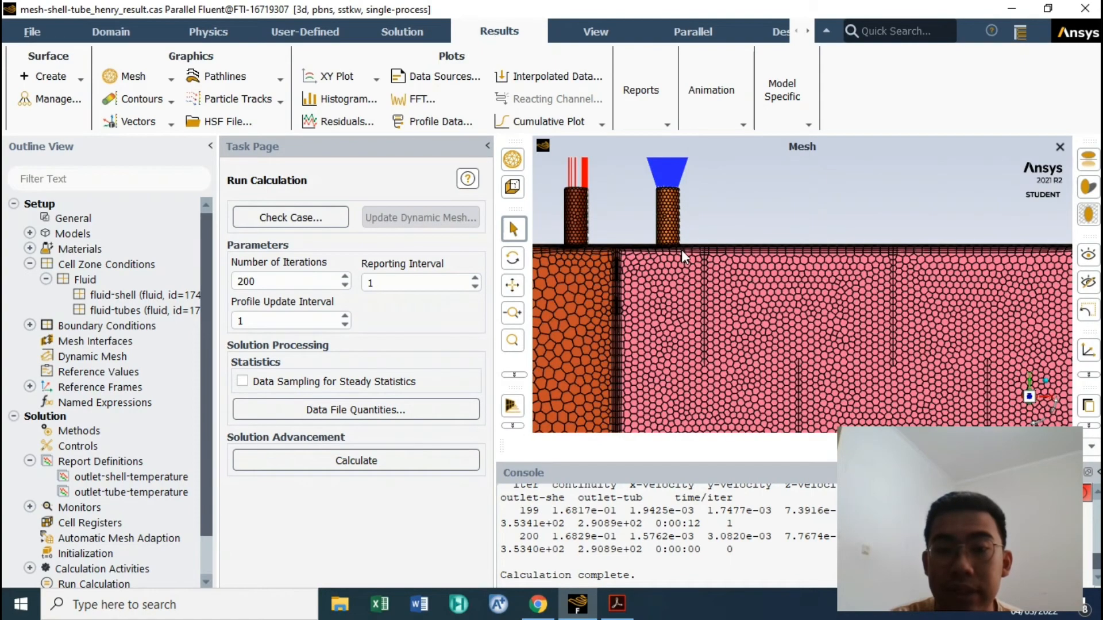
pyautogui.scroll(-5, 725, 331)
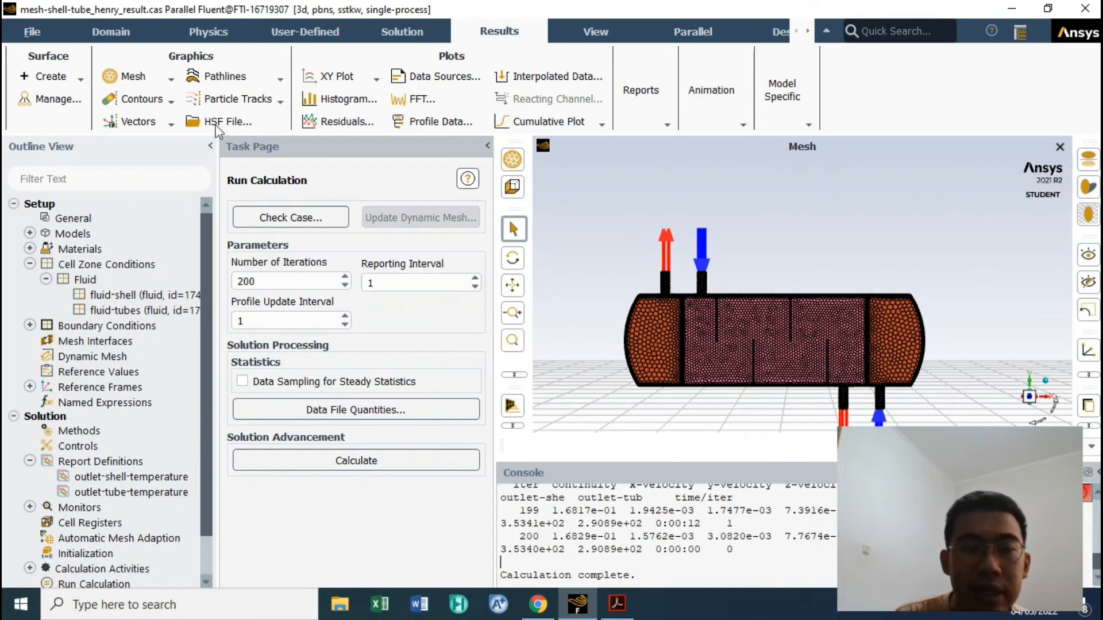
pyautogui.click(142, 103)
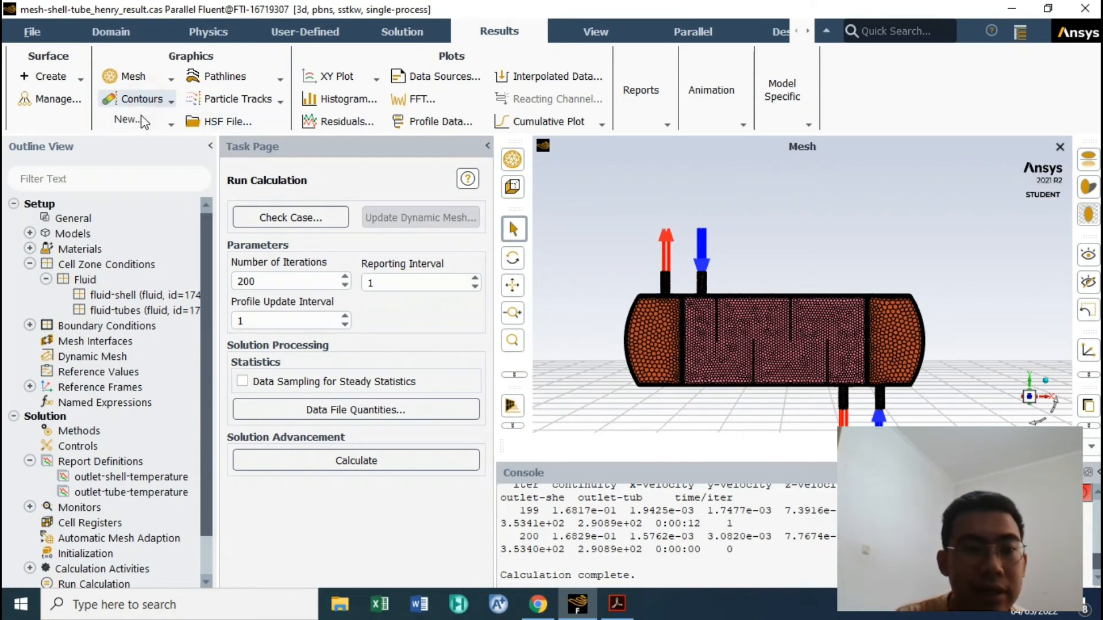
pyautogui.click(141, 121)
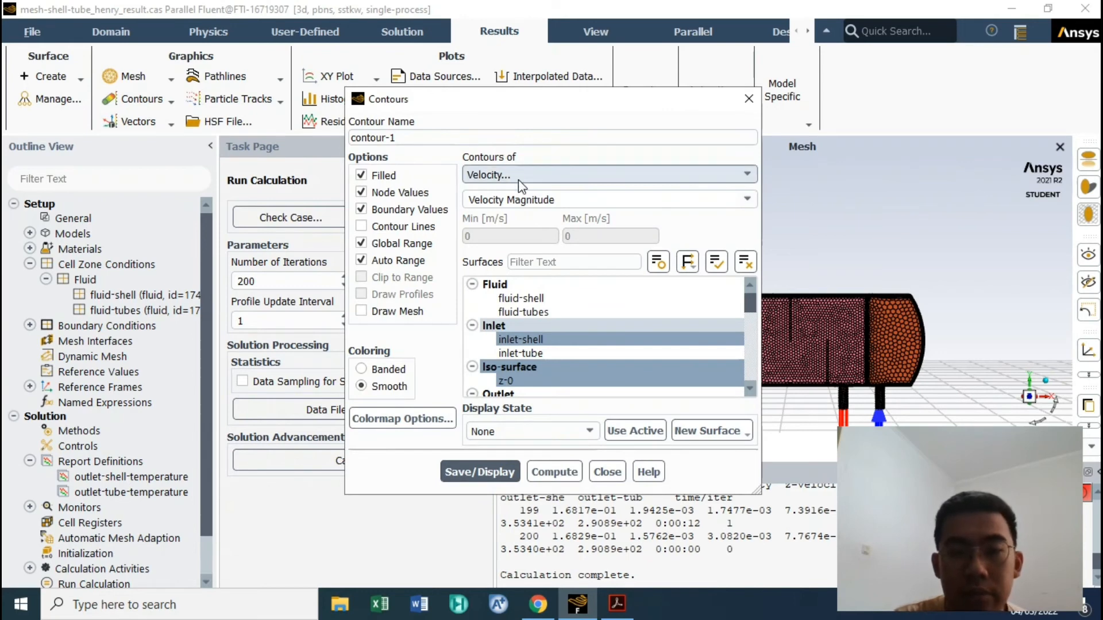
pyautogui.click(483, 472)
pyautogui.click(748, 98)
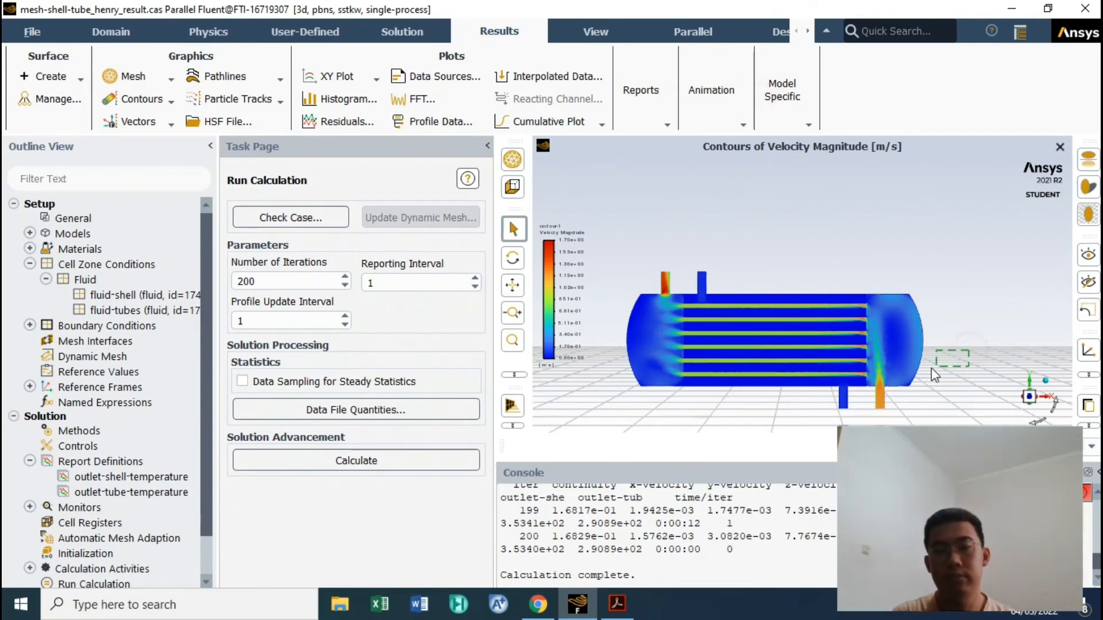
# View the velocity contours at an angle and straight along the Z axis, and examine the flow around the upper nozzles closely.
pyautogui.moveTo(972, 316); pyautogui.dragTo(1064, 295)
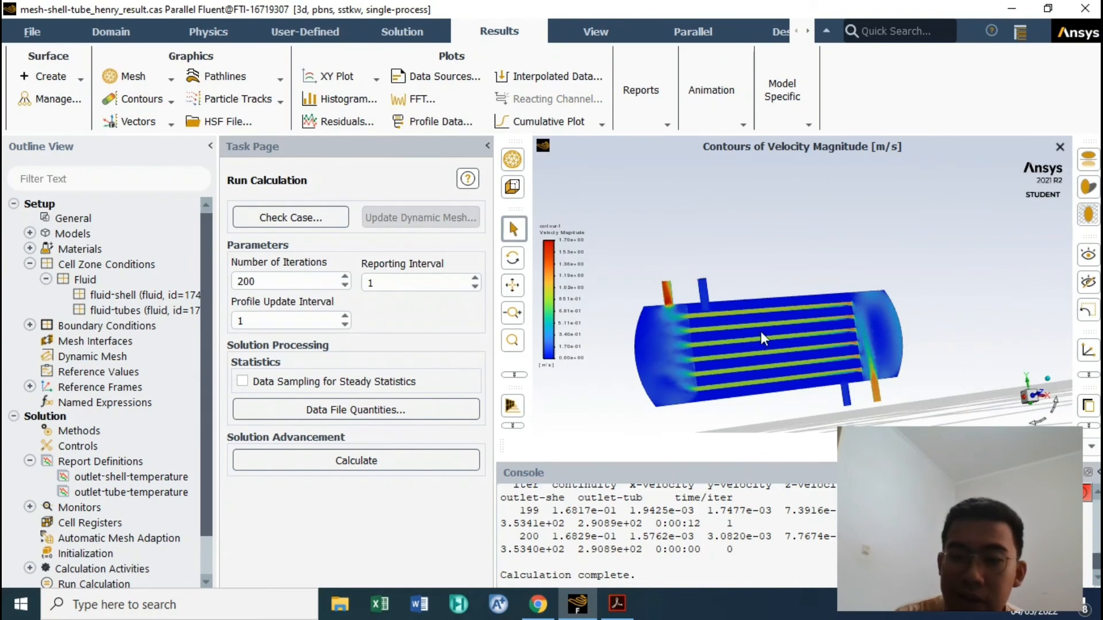
pyautogui.moveTo(761, 332); pyautogui.dragTo(818, 365)
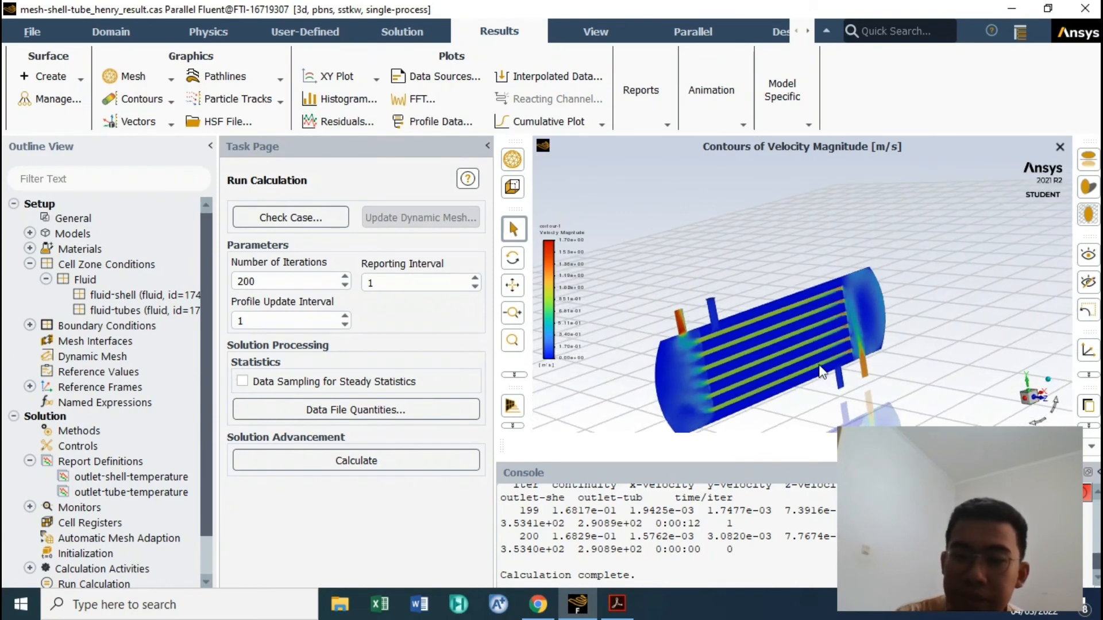
pyautogui.click(1040, 400)
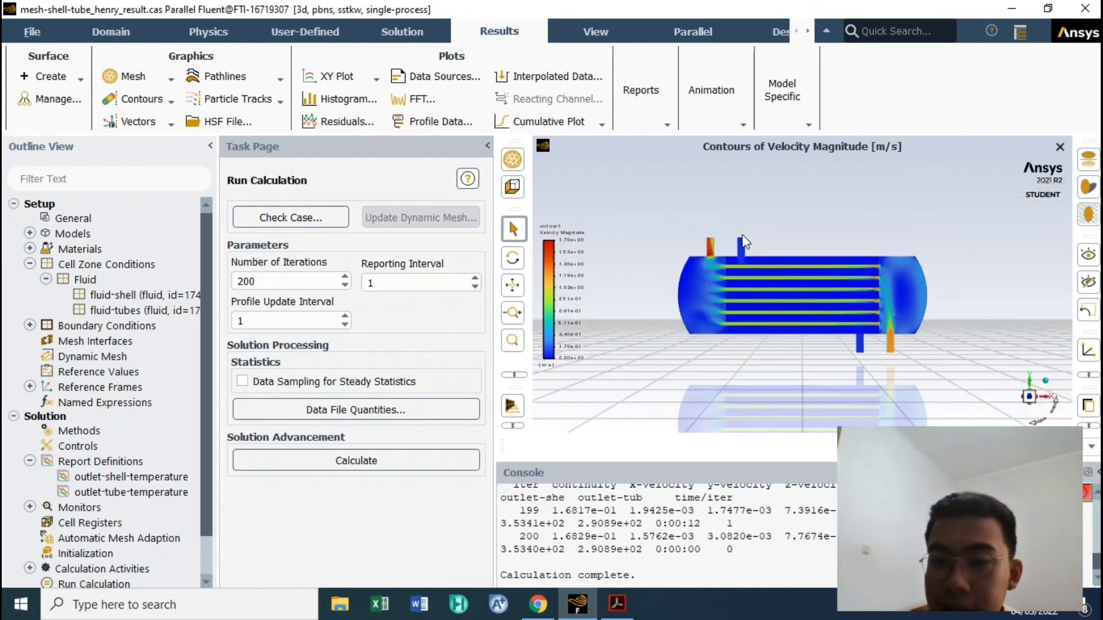
pyautogui.scroll(4, 739, 232)
pyautogui.scroll(2, 743, 317)
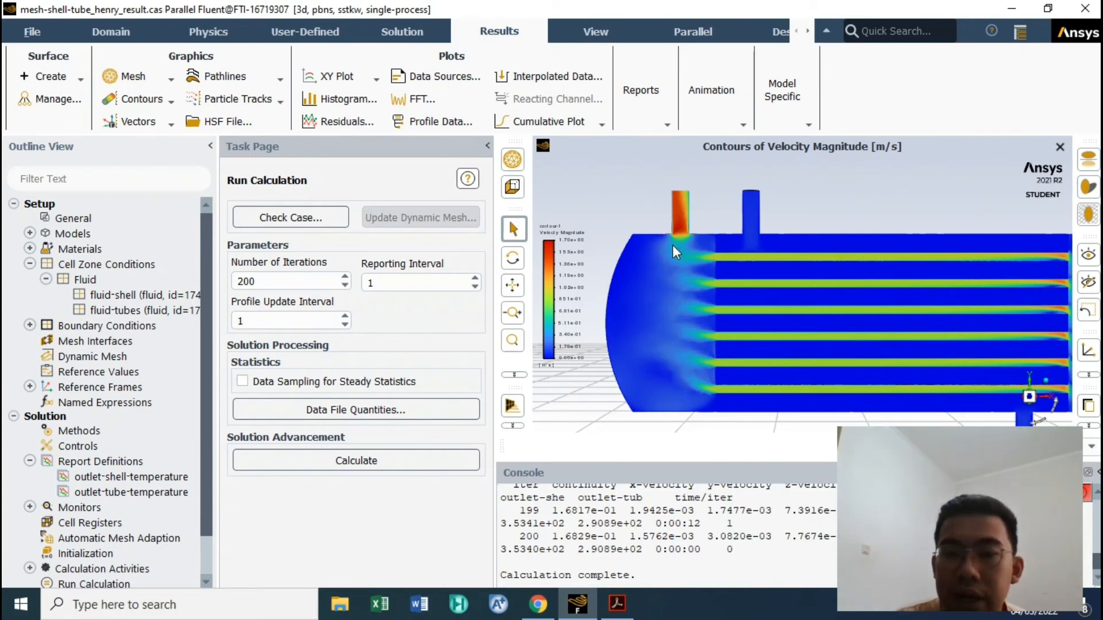
pyautogui.scroll(5, 680, 222)
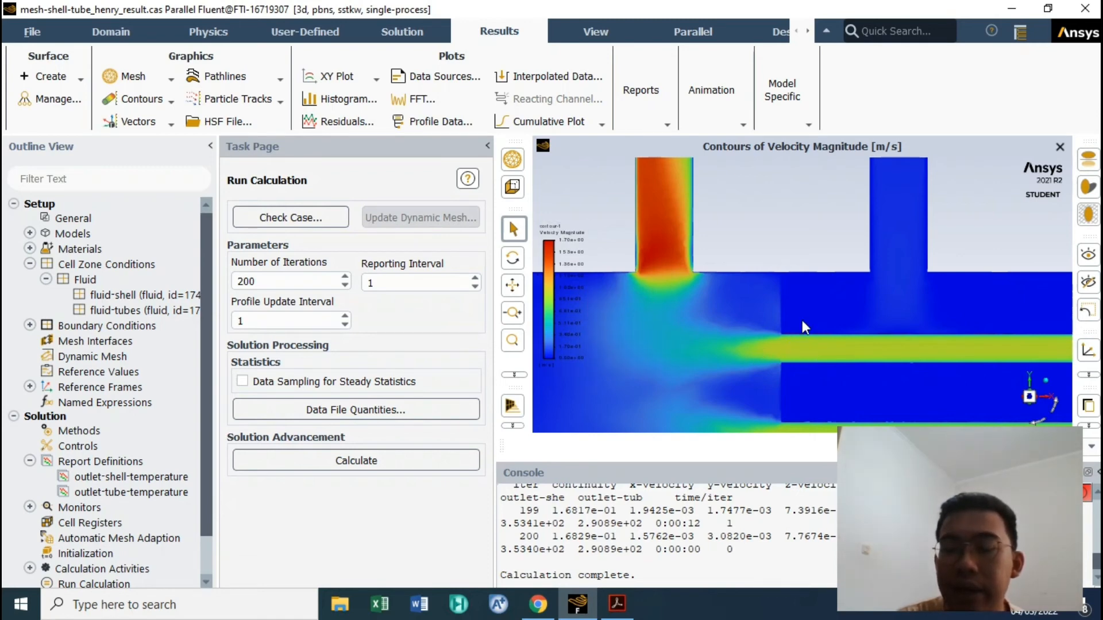
pyautogui.scroll(-10, 802, 323)
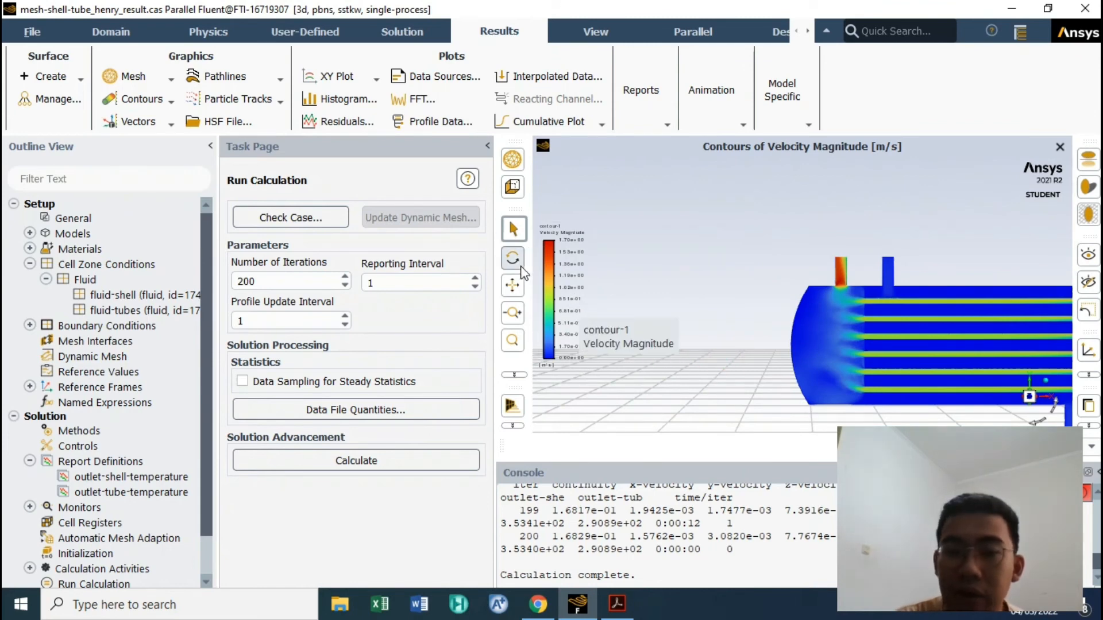
# Examine the velocity contours at the opposite end of the exchanger, around the tube ends and lower nozzles.
pyautogui.click(513, 283)
pyautogui.moveTo(1000, 378); pyautogui.dragTo(776, 298)
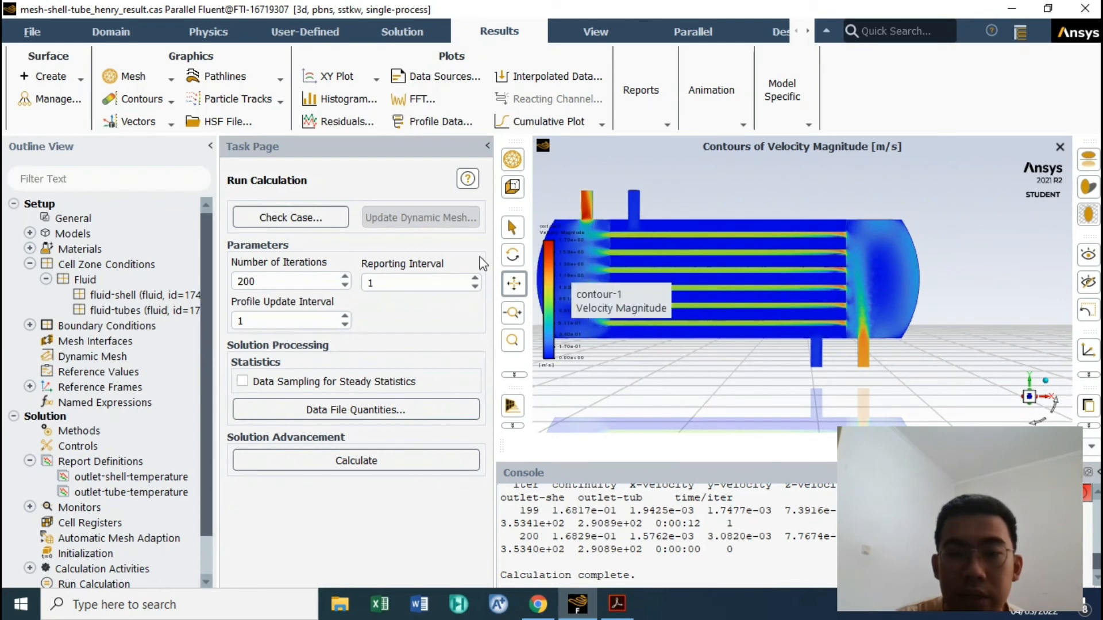
pyautogui.click(513, 228)
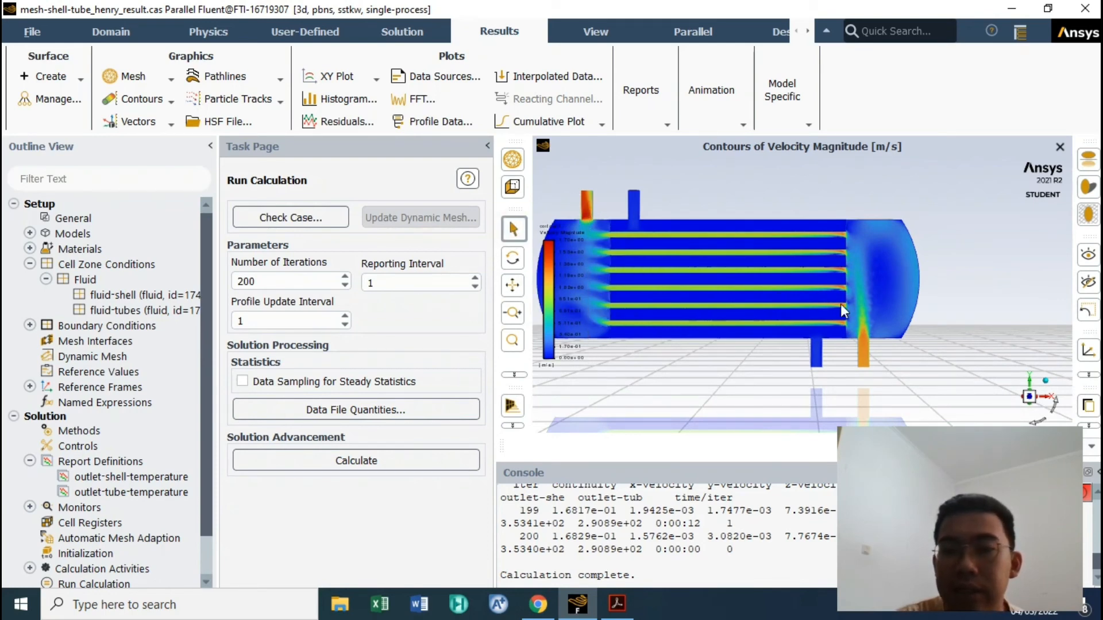
pyautogui.scroll(6, 891, 361)
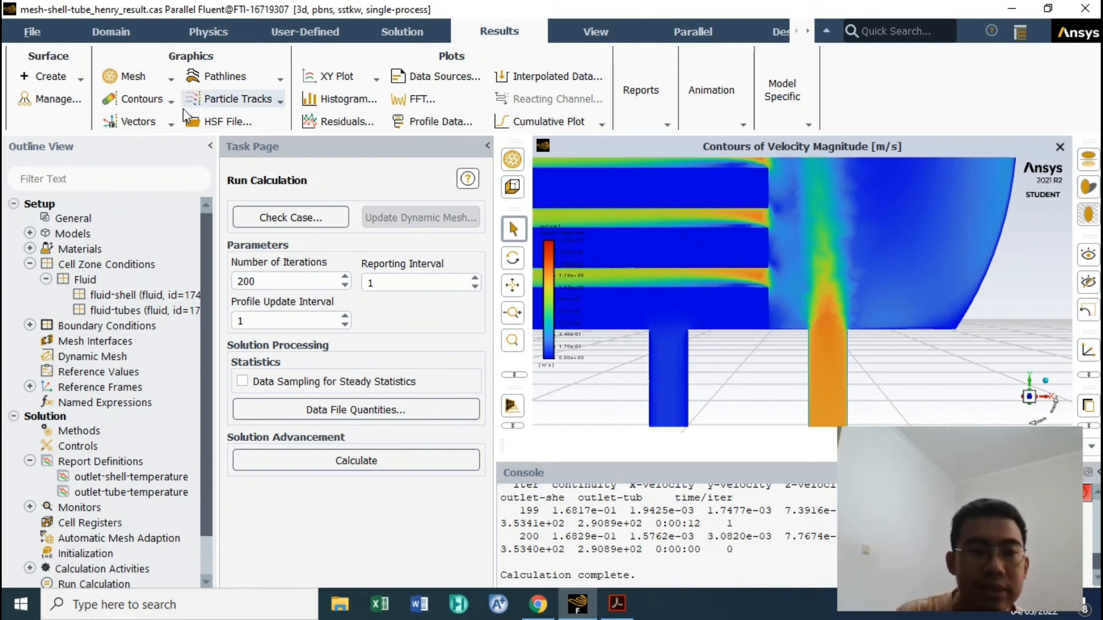
# Create and display a second filled contour plot, showing static temperature on the same preselected surfaces.
pyautogui.click(169, 101)
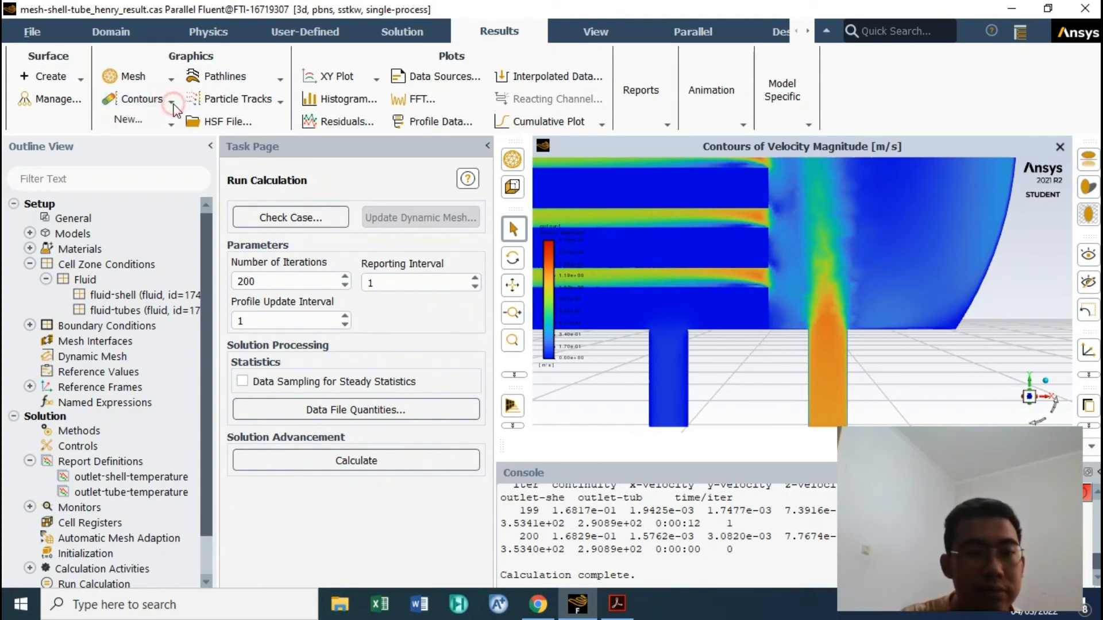
pyautogui.click(130, 119)
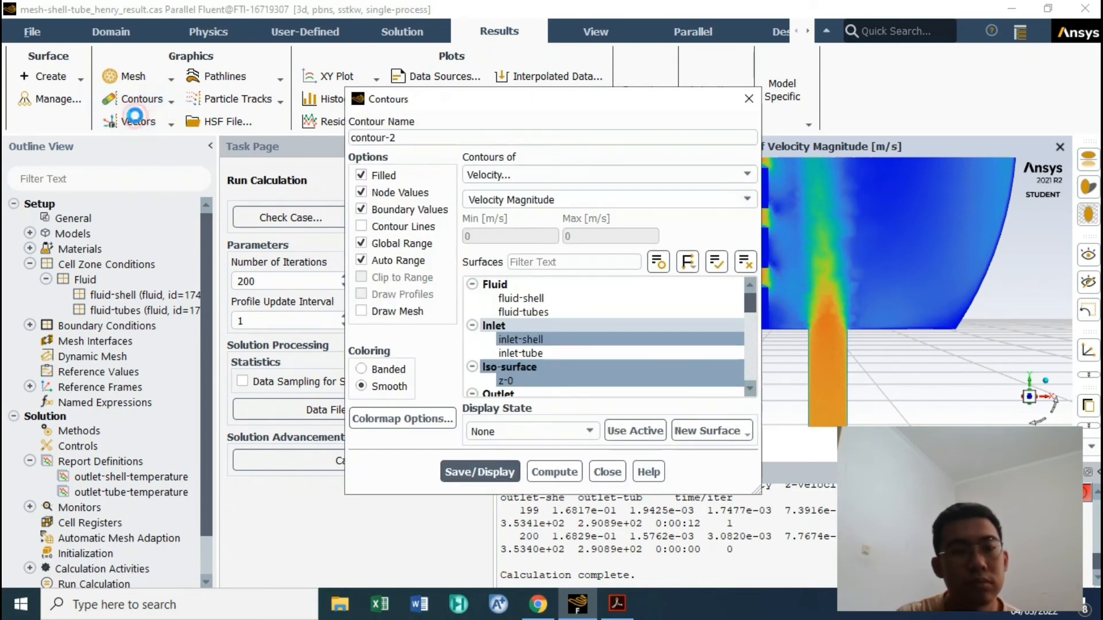
pyautogui.click(534, 176)
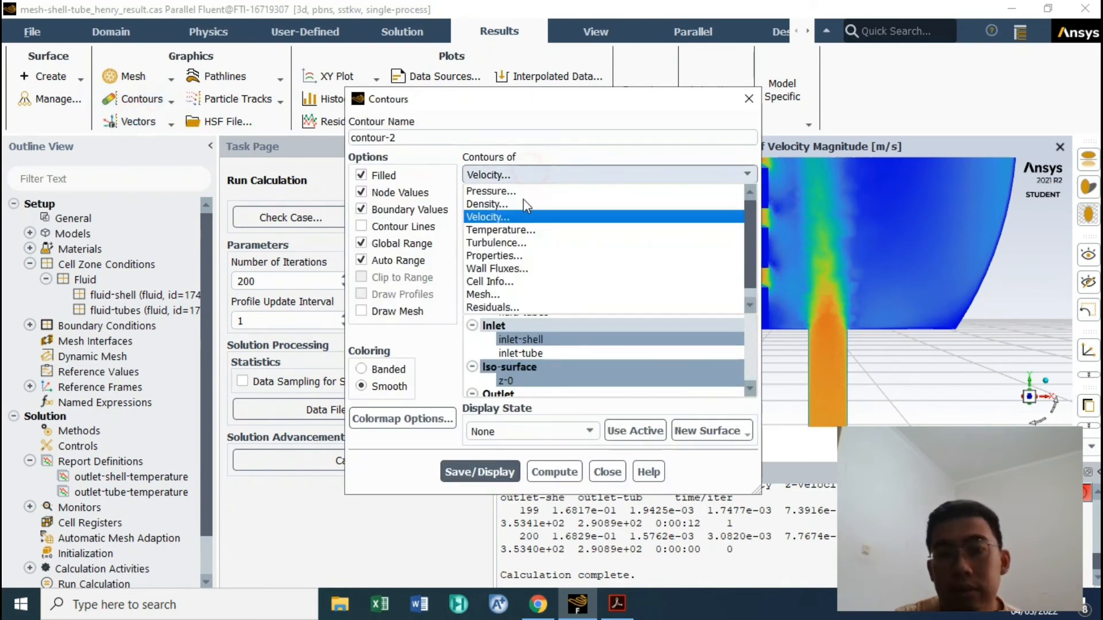
pyautogui.click(517, 230)
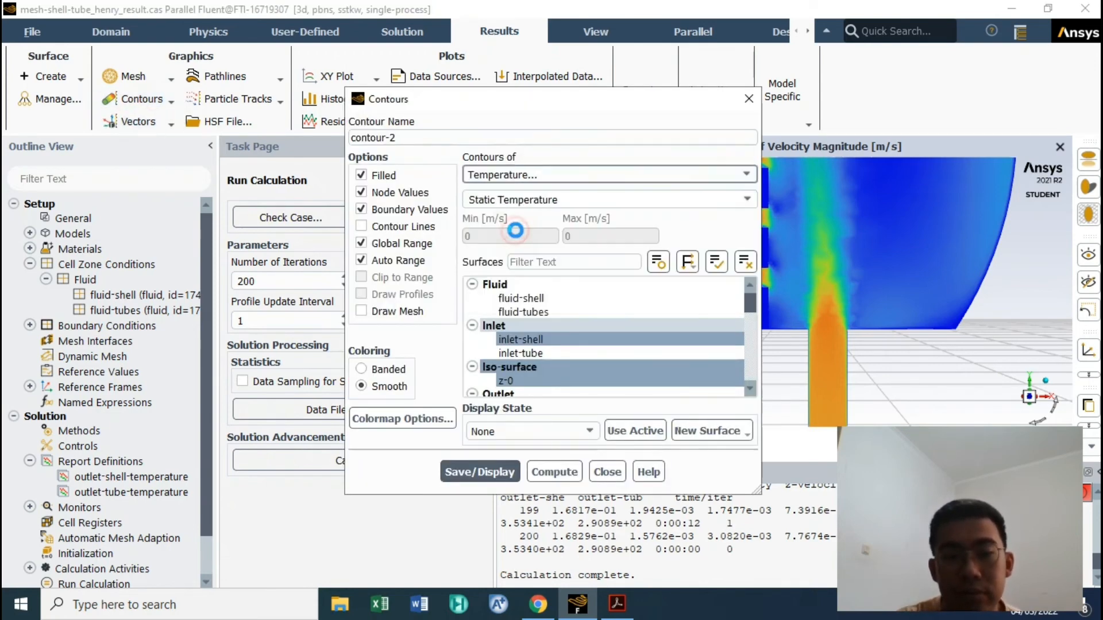
pyautogui.click(480, 474)
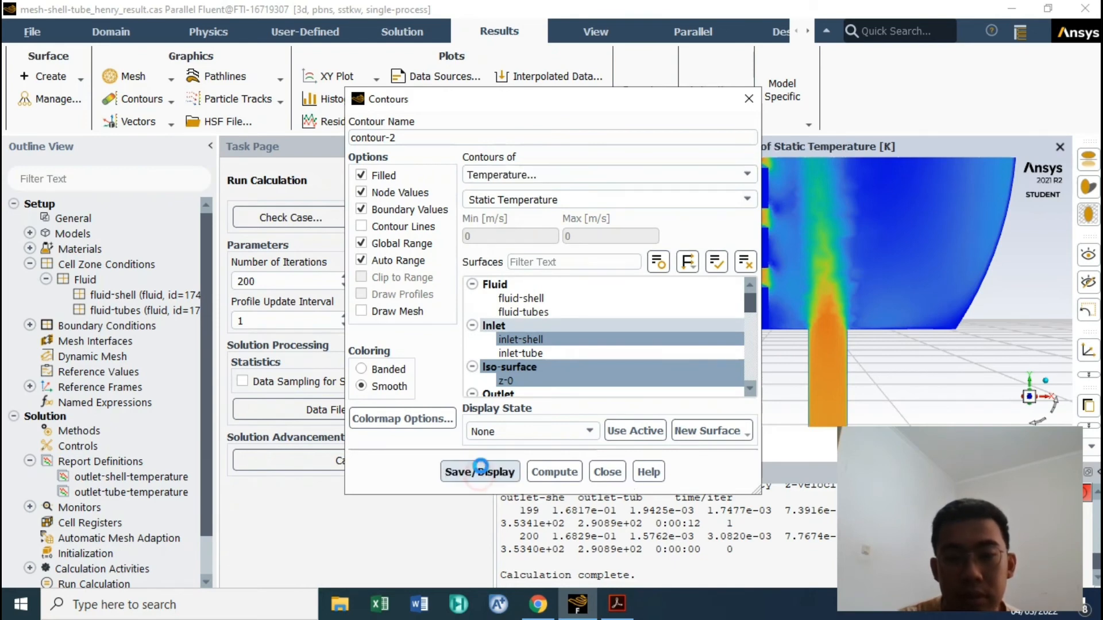
pyautogui.click(747, 109)
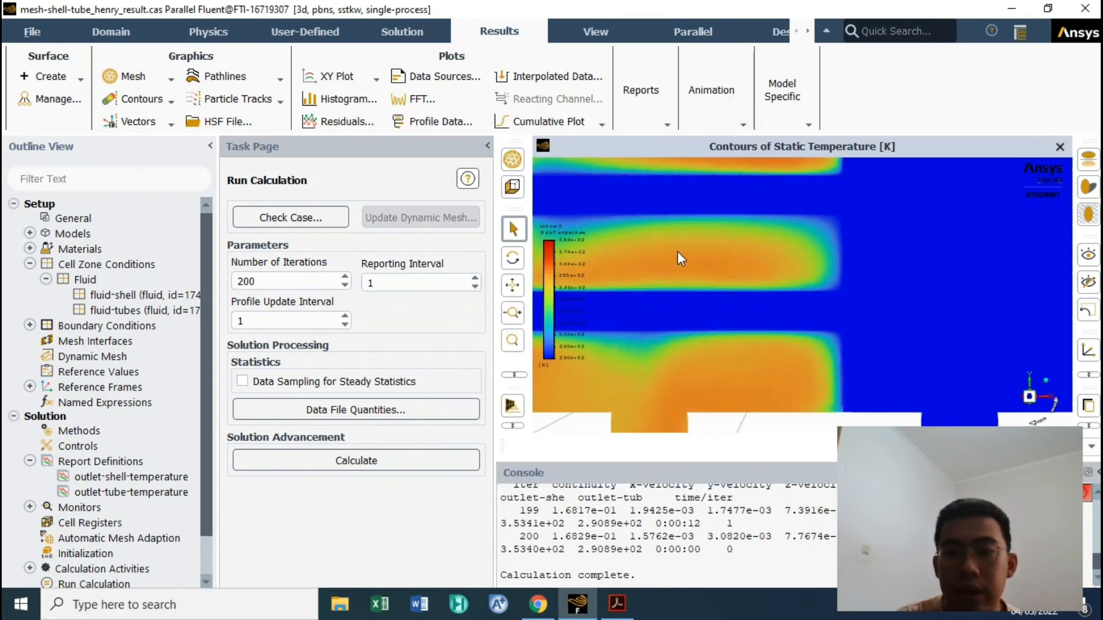
# Frame the whole heat exchanger in the static temperature contour view.
pyautogui.scroll(-4, 673, 253)
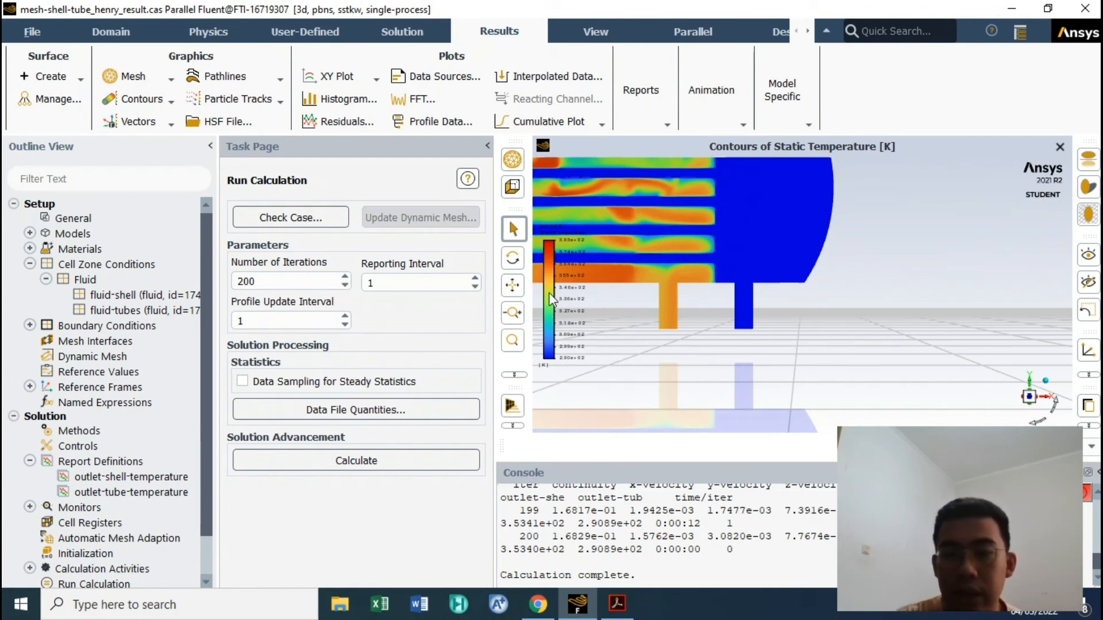
pyautogui.click(513, 283)
pyautogui.scroll(5, 741, 322)
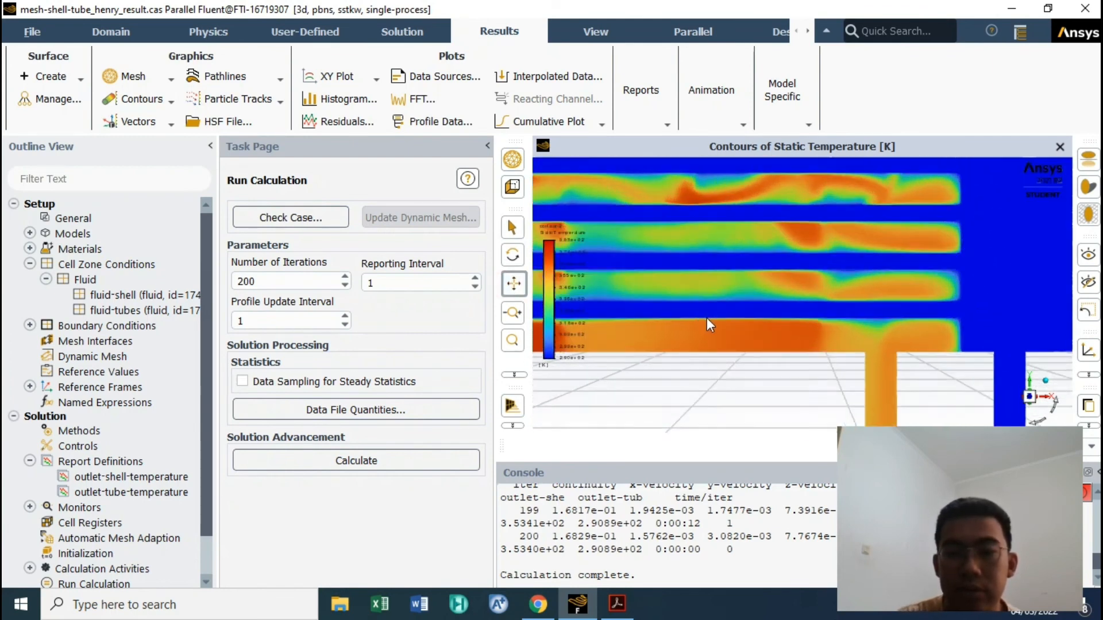
pyautogui.scroll(-5, 707, 324)
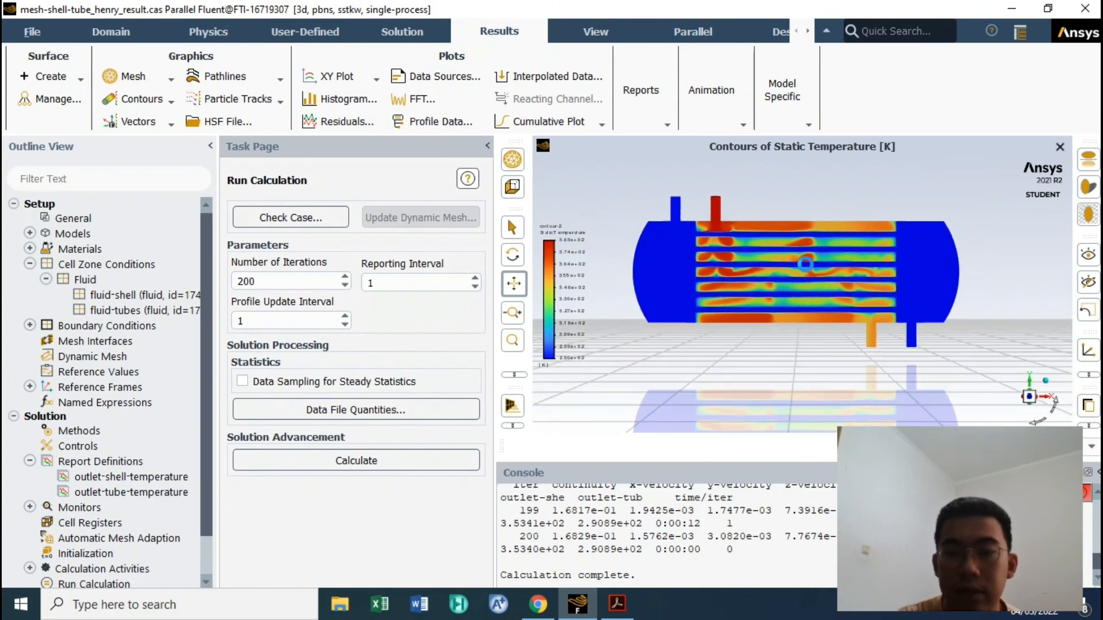
pyautogui.scroll(2, 756, 219)
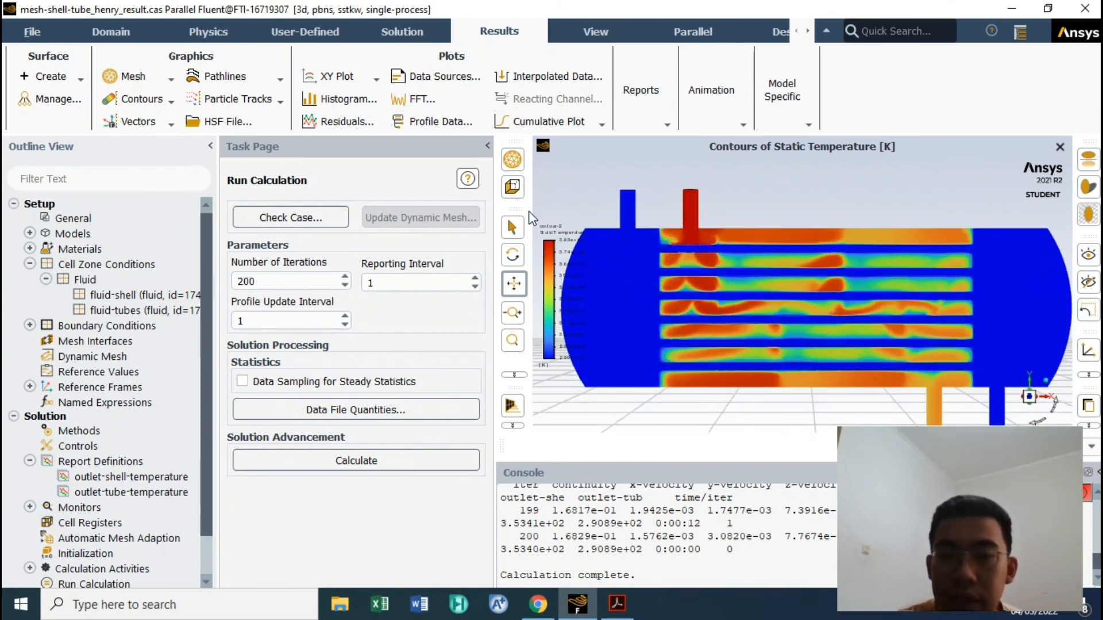
pyautogui.click(512, 228)
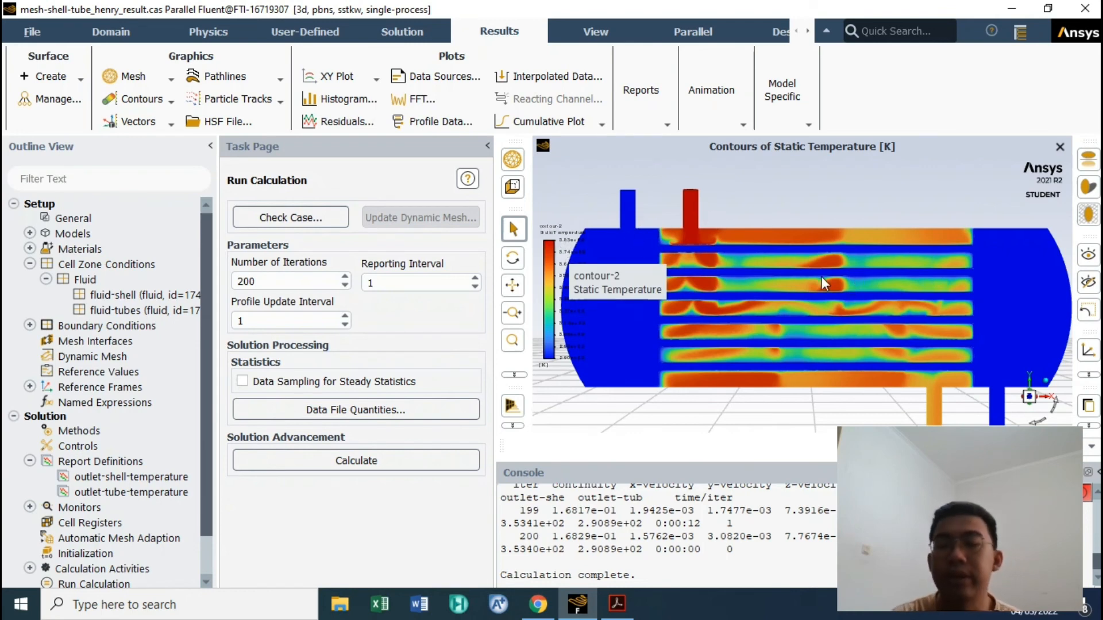
# Examine the static temperature distribution around the upper nozzles and between the tubes.
pyautogui.scroll(5, 730, 211)
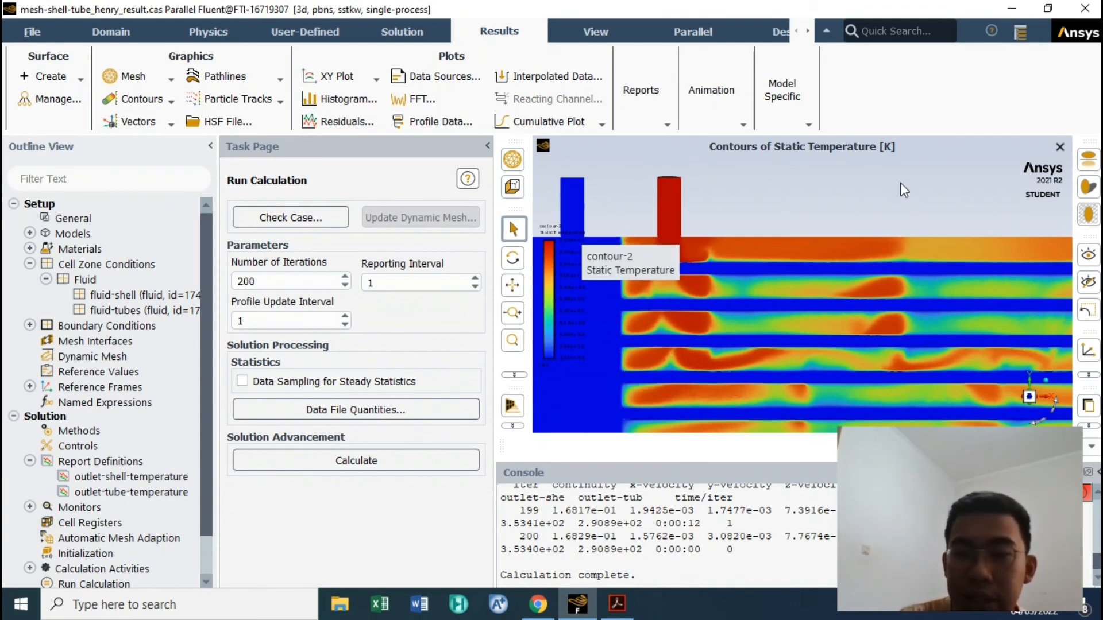
pyautogui.scroll(-3, 854, 212)
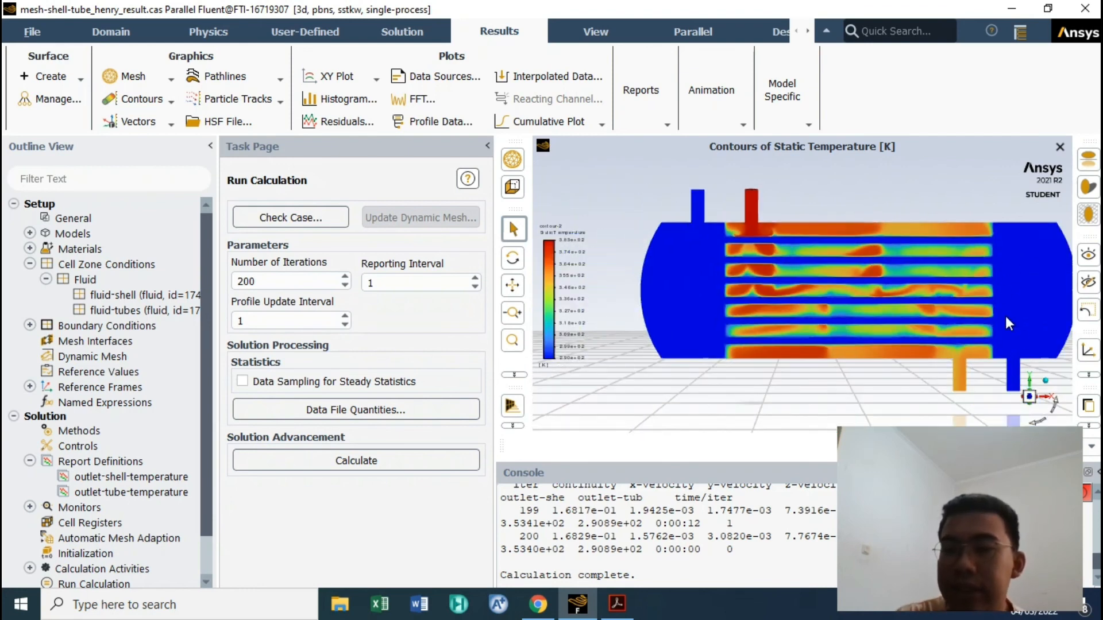
pyautogui.scroll(1, 981, 253)
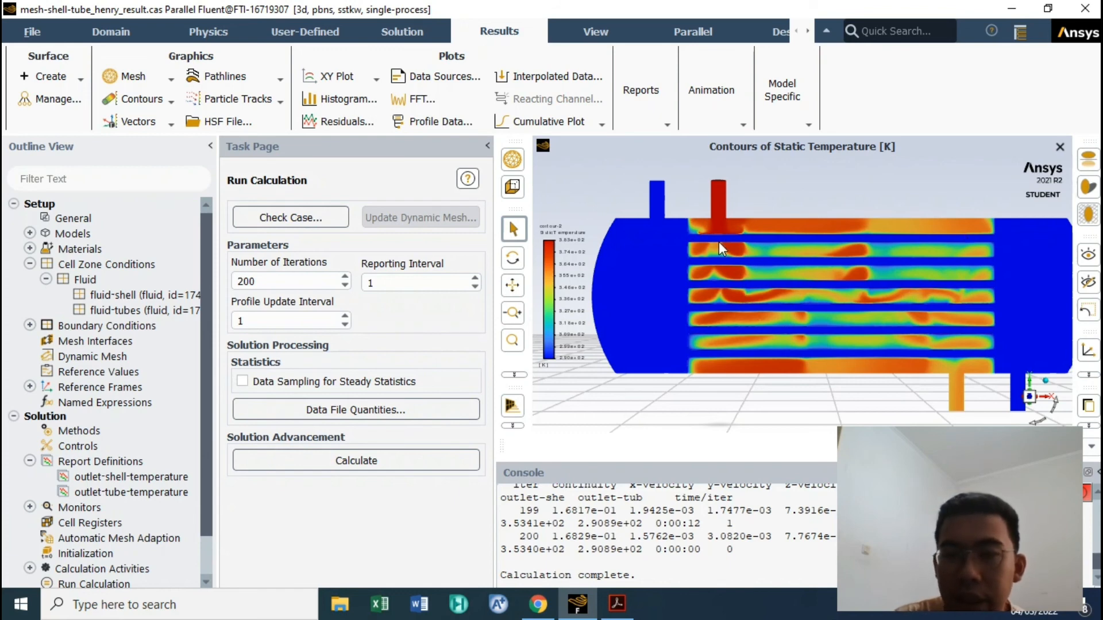
pyautogui.scroll(1, 778, 233)
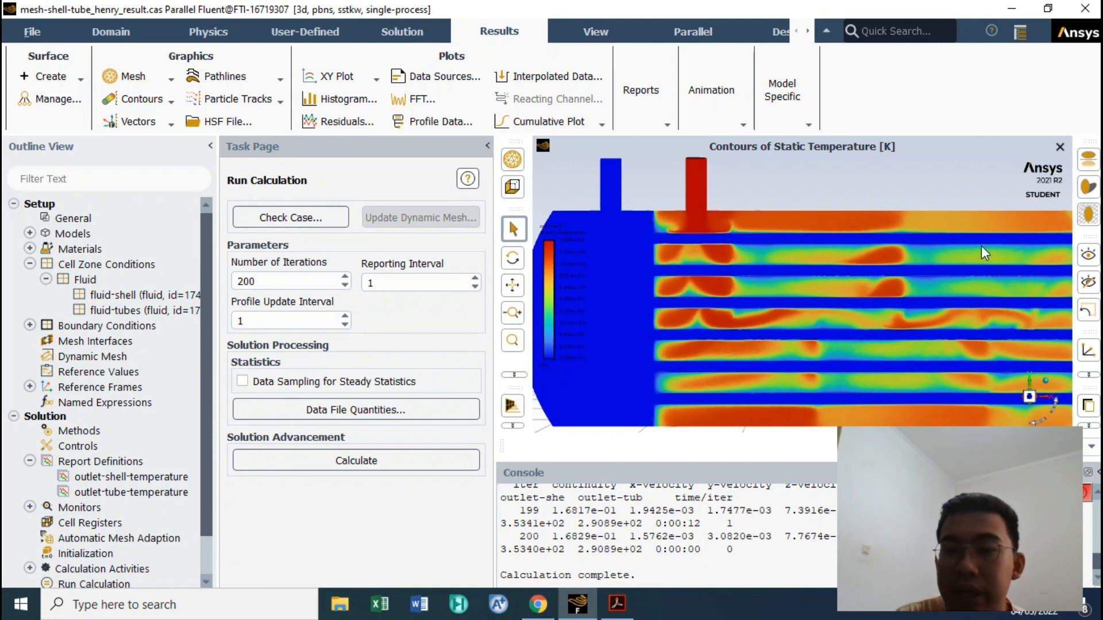
pyautogui.scroll(-4, 900, 243)
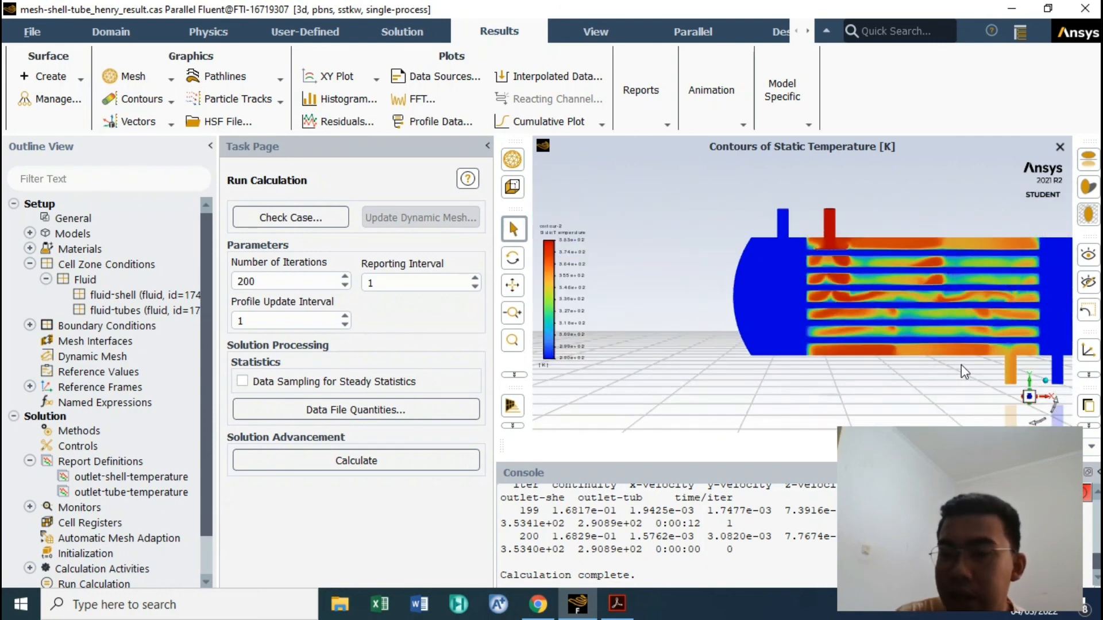
# Examine the static temperature contours near the lower nozzles and the adjacent tube ends.
pyautogui.moveTo(960, 364); pyautogui.dragTo(945, 365, button='middle')
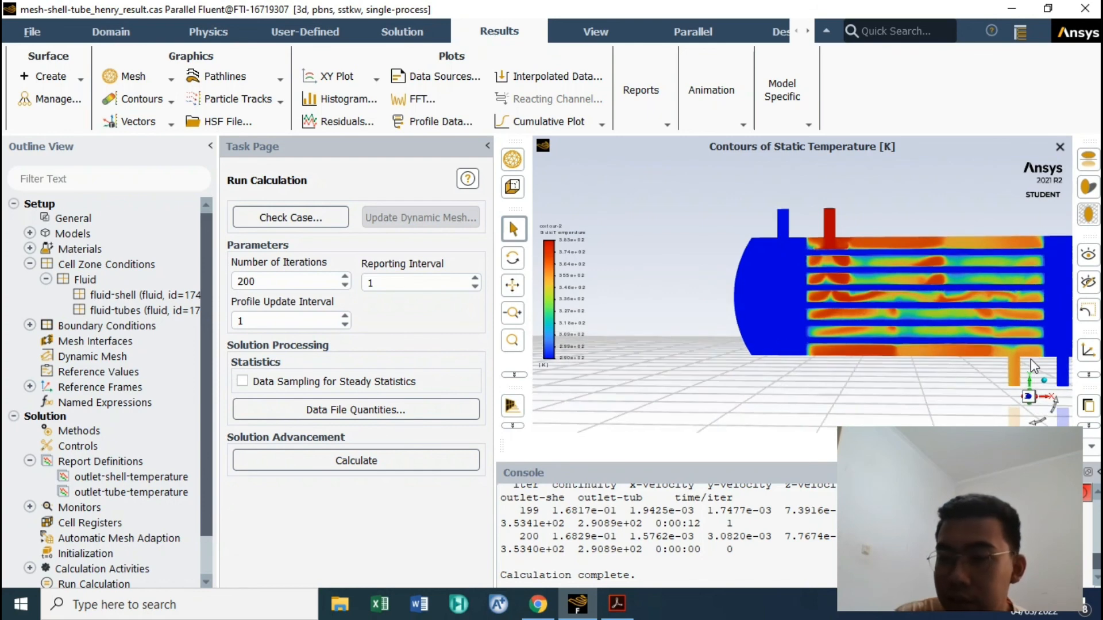
pyautogui.scroll(-2, 1035, 358)
pyautogui.scroll(5, 1037, 363)
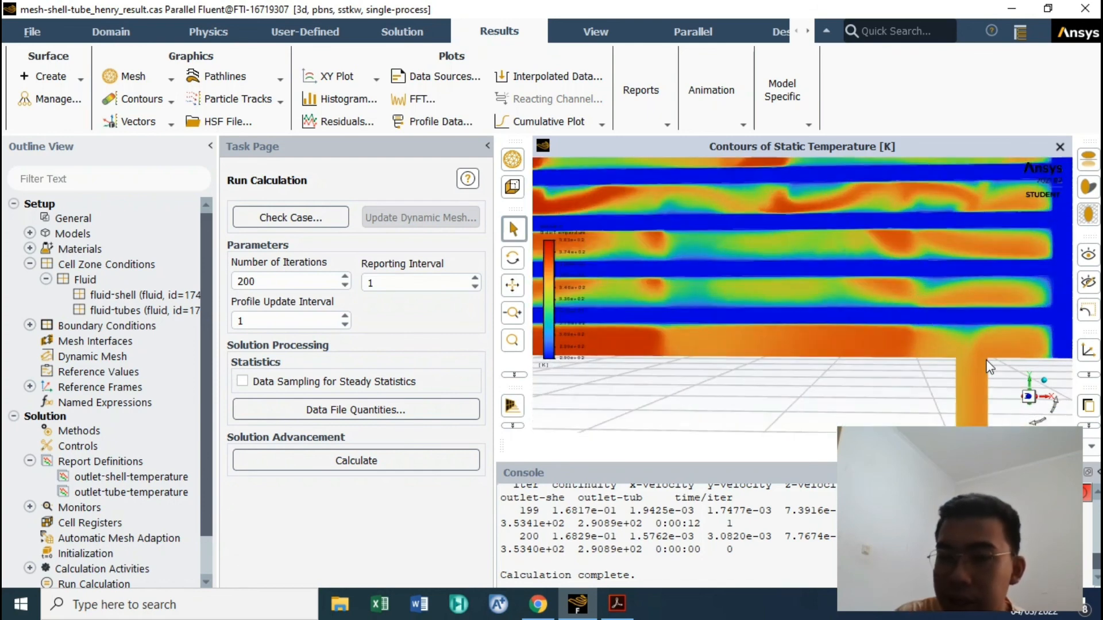
pyautogui.scroll(-4, 645, 191)
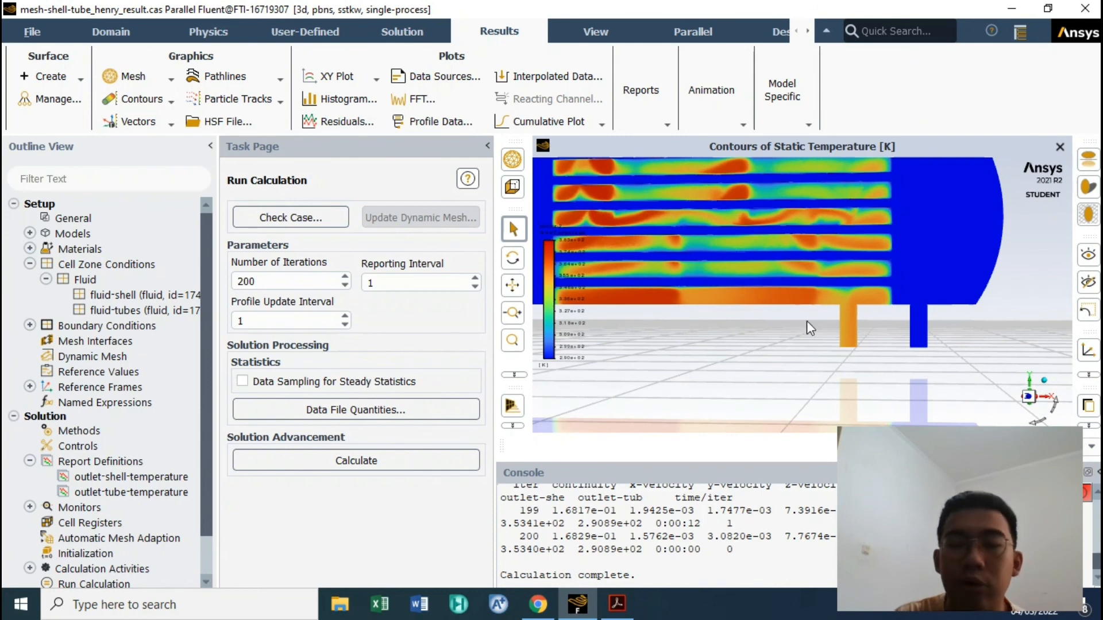
pyautogui.scroll(3, 839, 305)
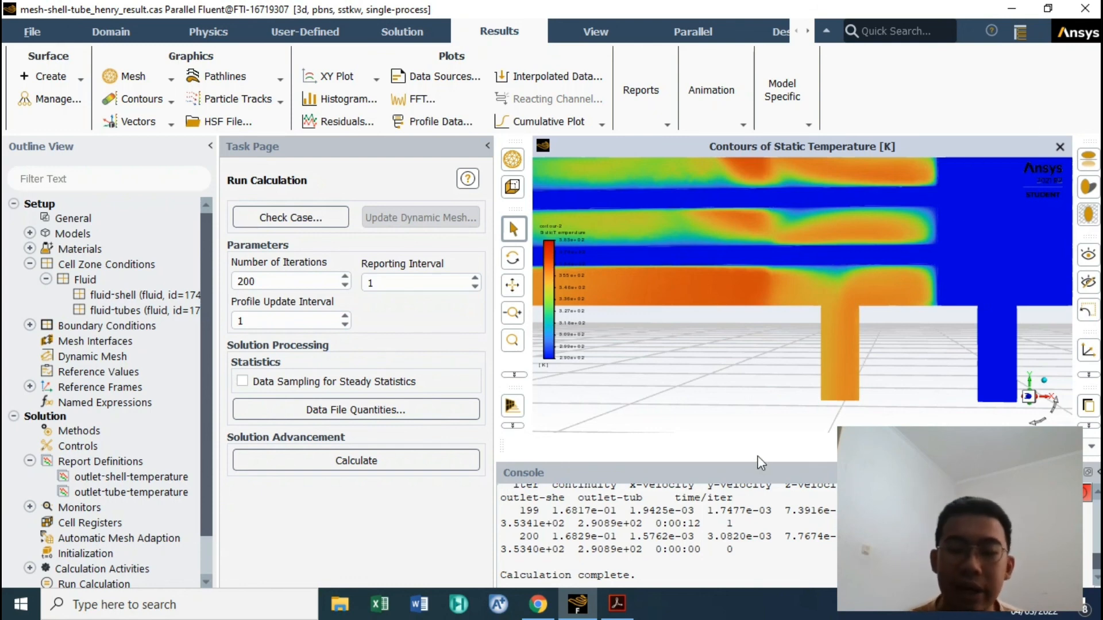
# Switch to the SimScale results in Chrome, return to Ansys Fluent, and inspect the temperature around the shell's lower nozzle.
pyautogui.click(538, 603)
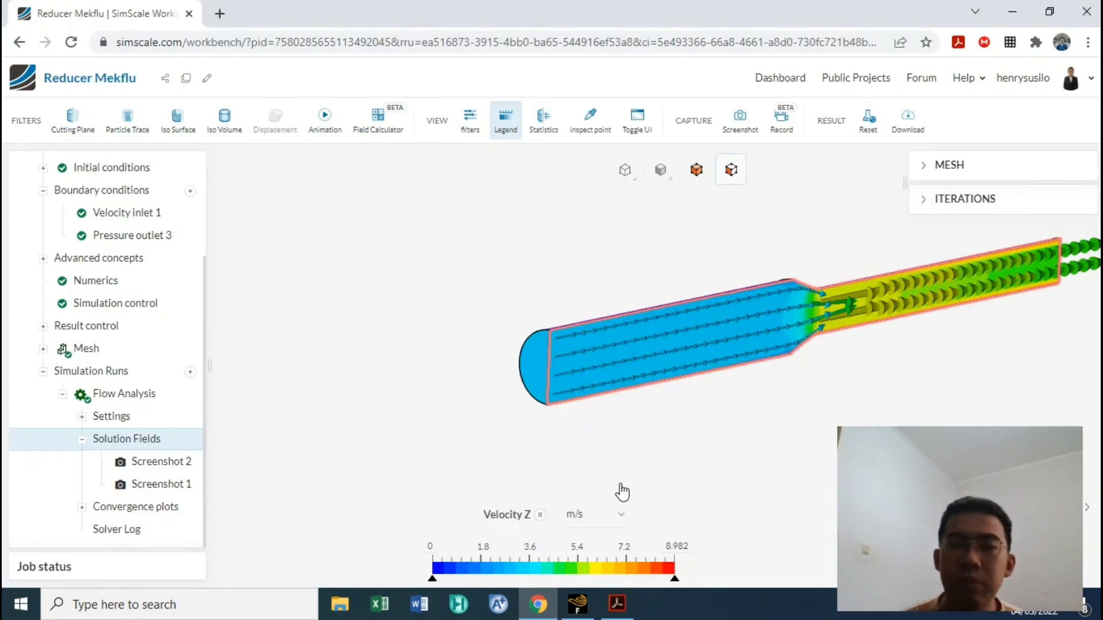
pyautogui.click(626, 537)
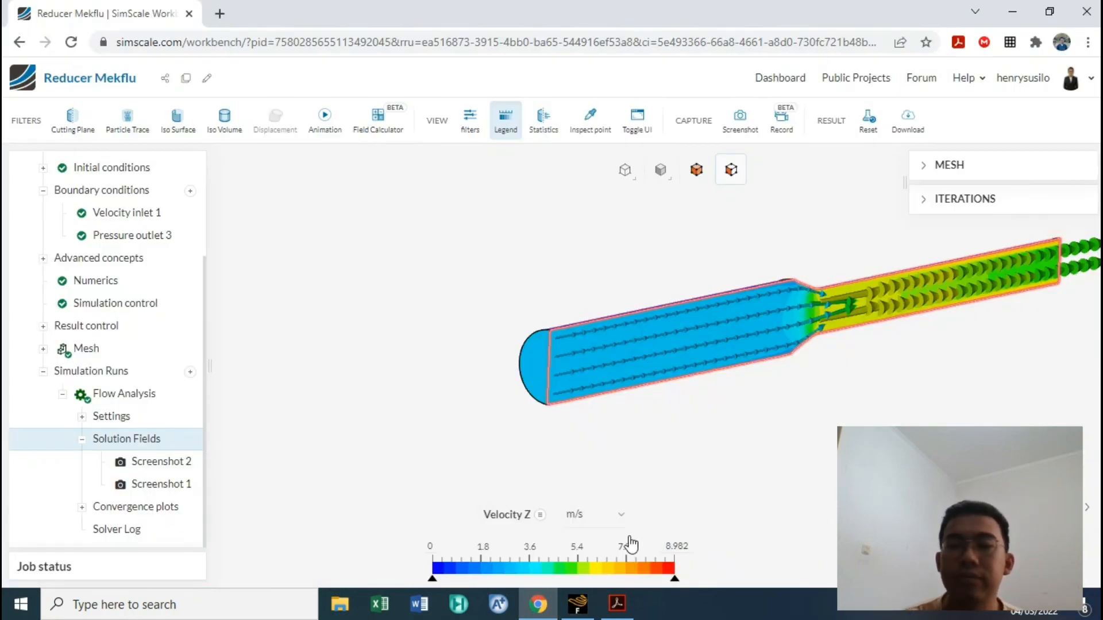
pyautogui.scroll(4, 776, 291)
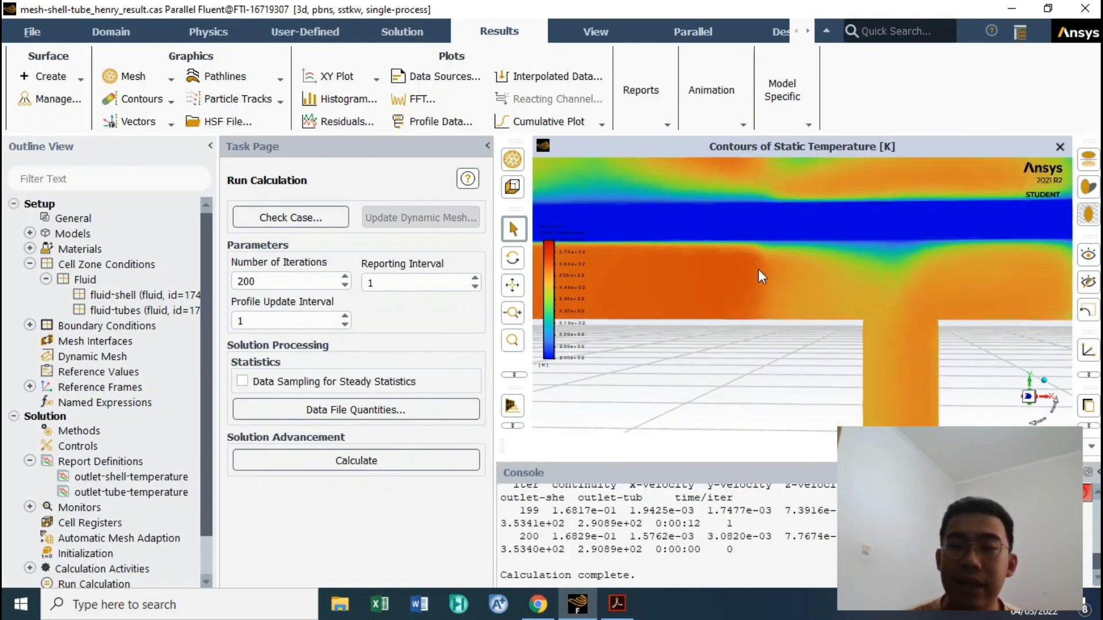
pyautogui.scroll(-6, 757, 269)
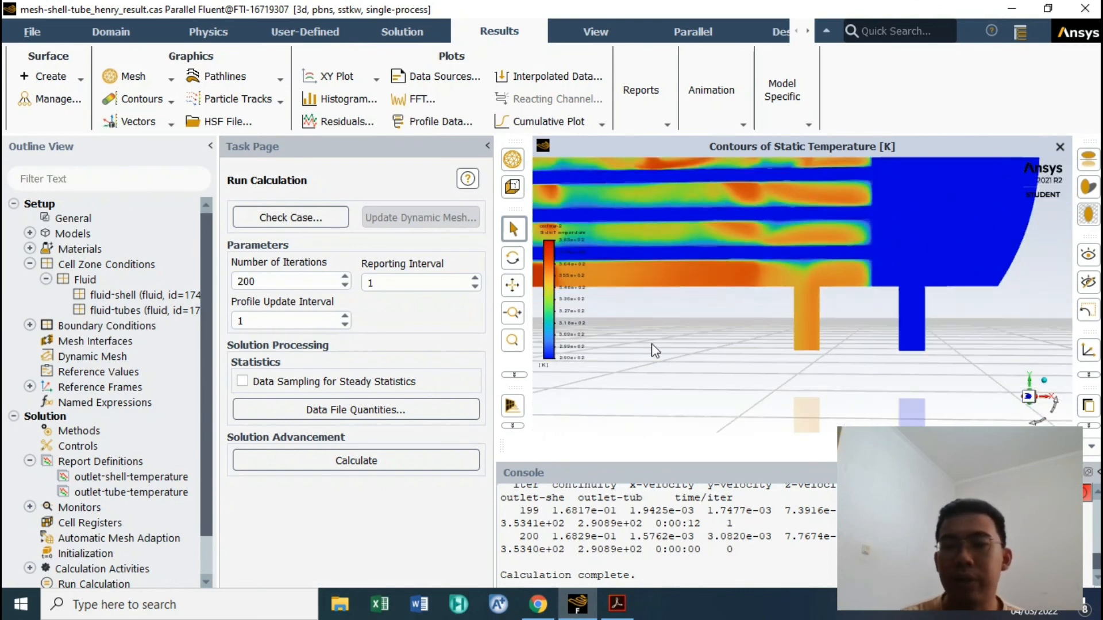